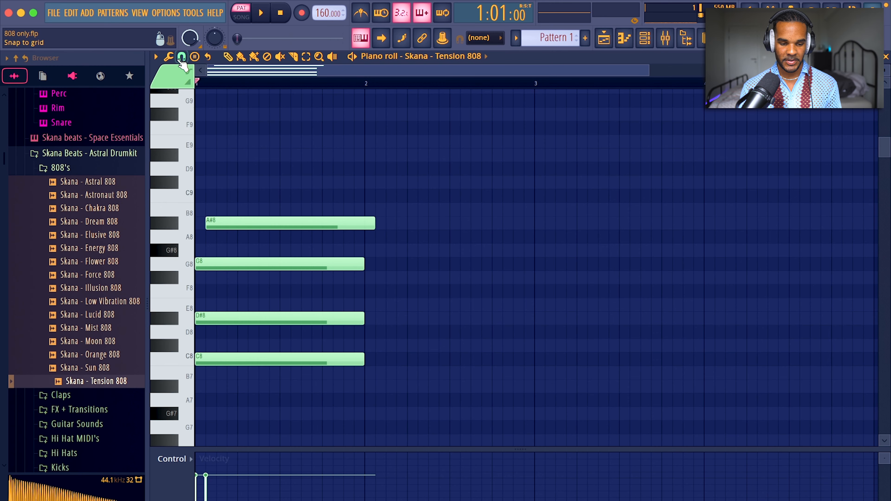
Add an ascending run of short A#8, C9, D#9 and G9 notes above the chord in bar 1.
{"action": "left_click", "coordinate": [211, 213]}
{"action": "left_click", "coordinate": [236, 196]}
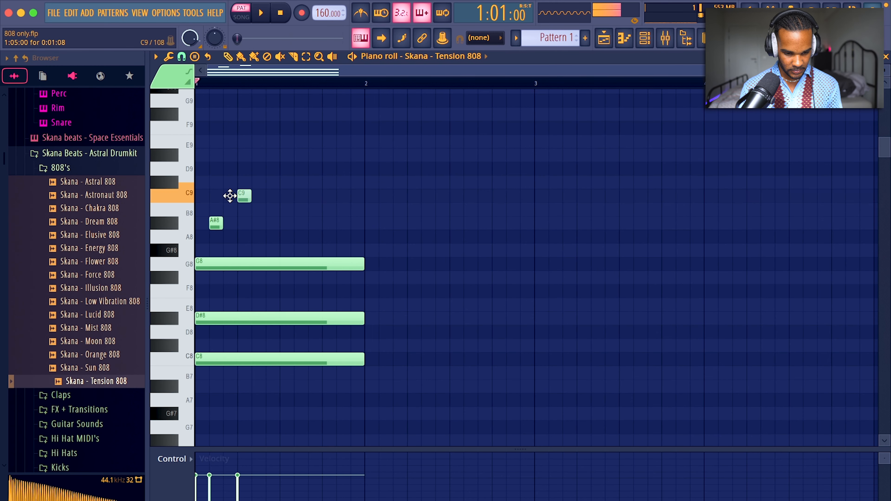
{"action": "key", "text": "space"}
{"action": "mouse_move", "coordinate": [237, 196]}
{"action": "left_mouse_down"}
{"action": "mouse_move", "coordinate": [222, 196]}
{"action": "mouse_move", "coordinate": [233, 153]}
{"action": "left_mouse_up"}
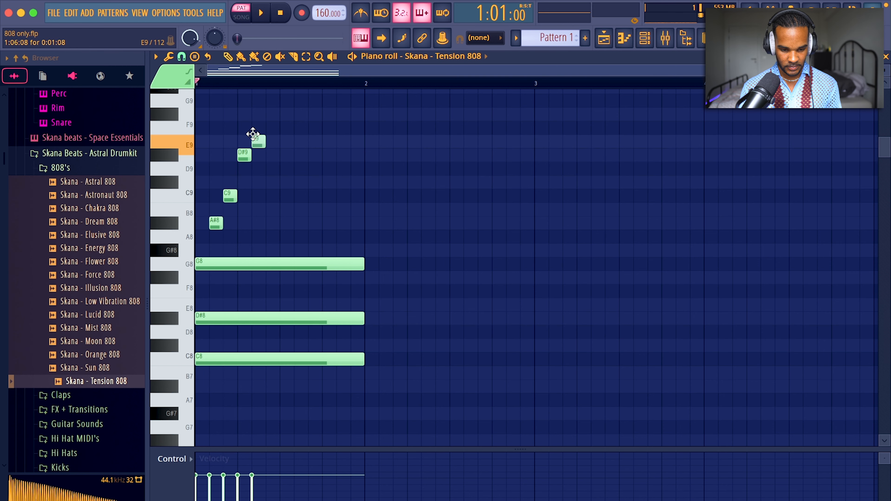
{"action": "key", "text": "space"}
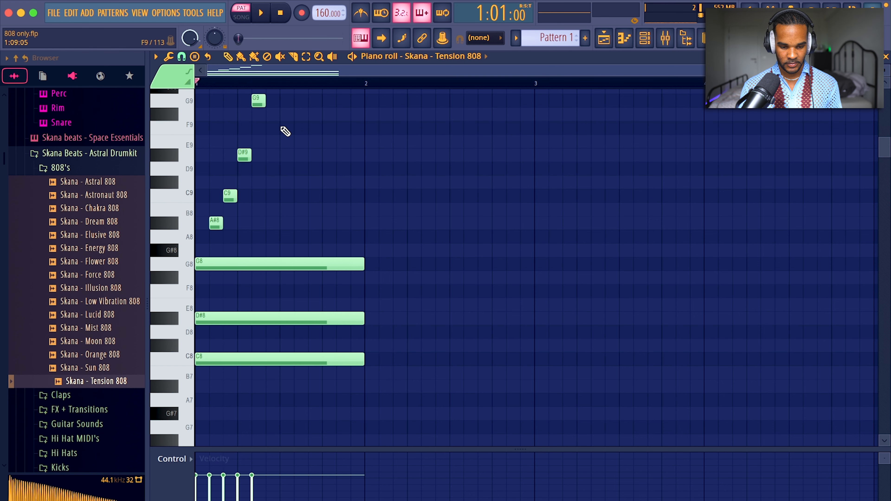
Duplicate the bar 1 chord and its ascending run into bar 2.
{"action": "key", "text": "ctrl+b"}
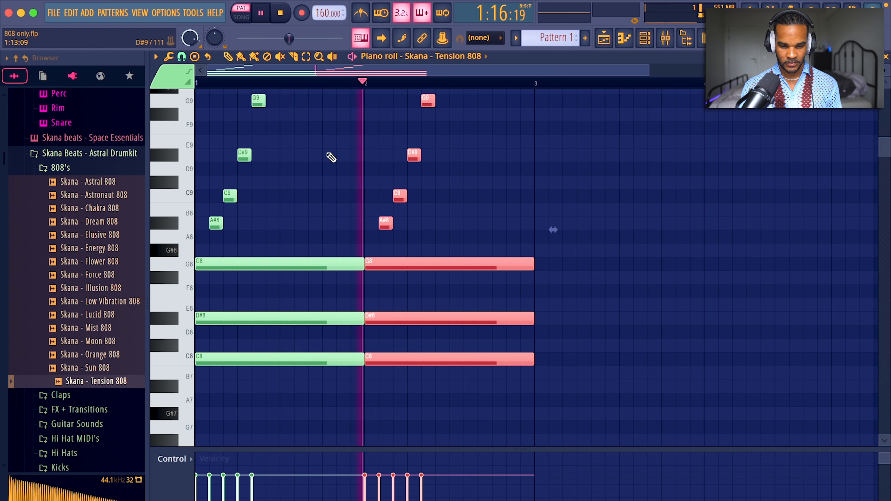
{"action": "key", "text": "ctrl+d"}
{"action": "key", "text": "space"}
Duplicate bars 1–2 into bars 3–4 and transpose the copy down five semitones.
{"action": "key", "text": "ctrl+b"}
{"action": "key", "text": "Down"}
{"action": "key", "text": "Down"}
{"action": "key", "text": "Down"}
{"action": "key", "text": "Down"}
{"action": "key", "text": "Down"}
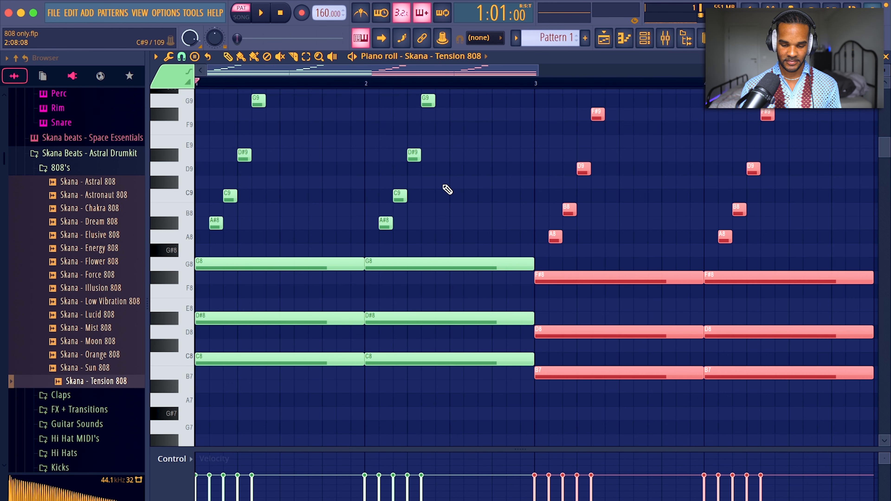
{"action": "key", "text": "space"}
Duplicate the four bars into bars 5–8 and add a descending A#9, A9, G9, F9, D9 run from bar 6 into bar 7.
{"action": "right_click", "coordinate": [443, 185], "text": "ctrl"}
{"action": "key", "text": "ctrl+d"}
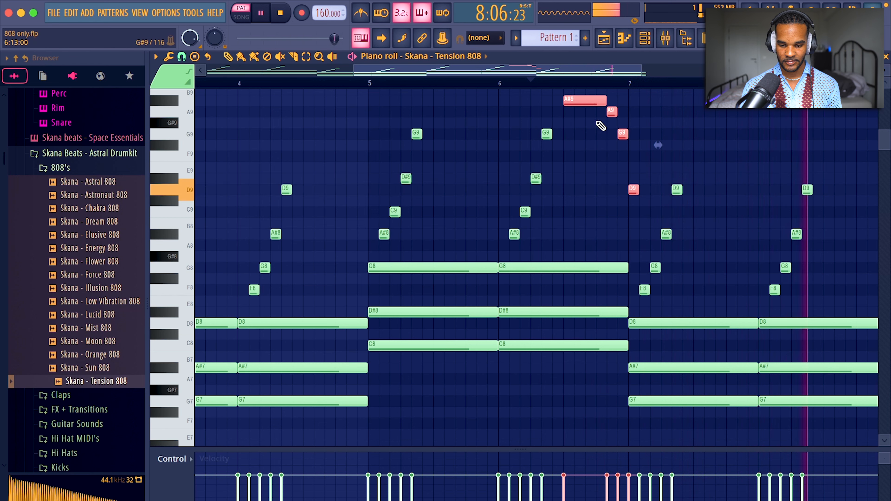
{"action": "key", "text": "space"}
{"action": "key", "text": "ctrl+d"}
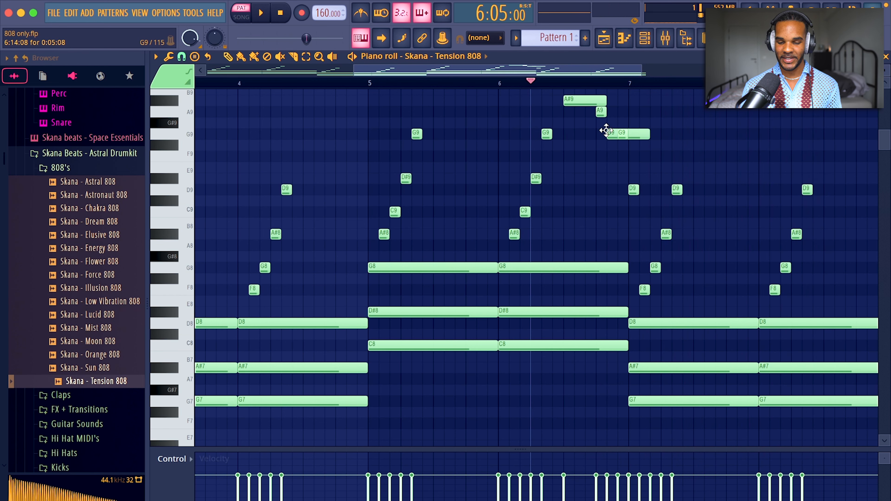
{"action": "key", "text": "space"}
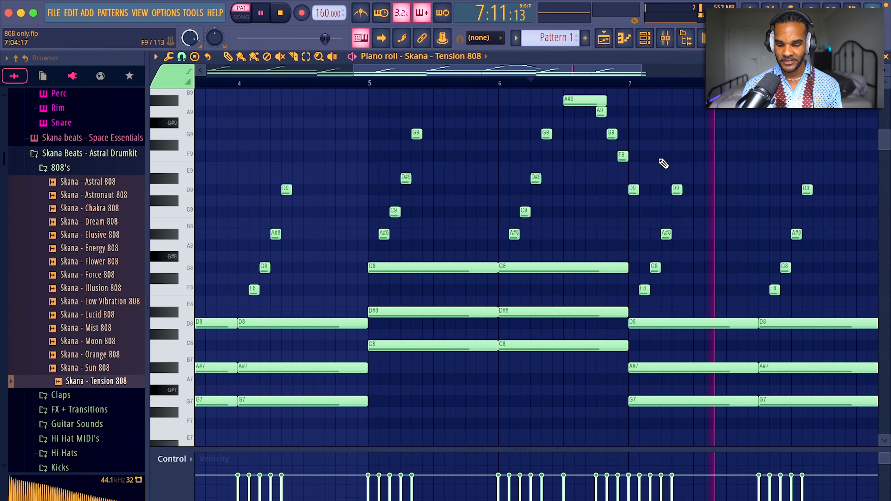
Replace the notes in bars 1–4 with a copy of bars 5–8.
{"action": "scroll", "coordinate": [660, 159], "scroll_direction": "right", "scroll_amount": 4}
{"action": "scroll", "coordinate": [660, 160], "scroll_direction": "up", "scroll_amount": 1}
{"action": "scroll", "coordinate": [707, 212], "scroll_direction": "down", "scroll_amount": 3}
{"action": "right_click", "coordinate": [707, 211], "text": "super"}
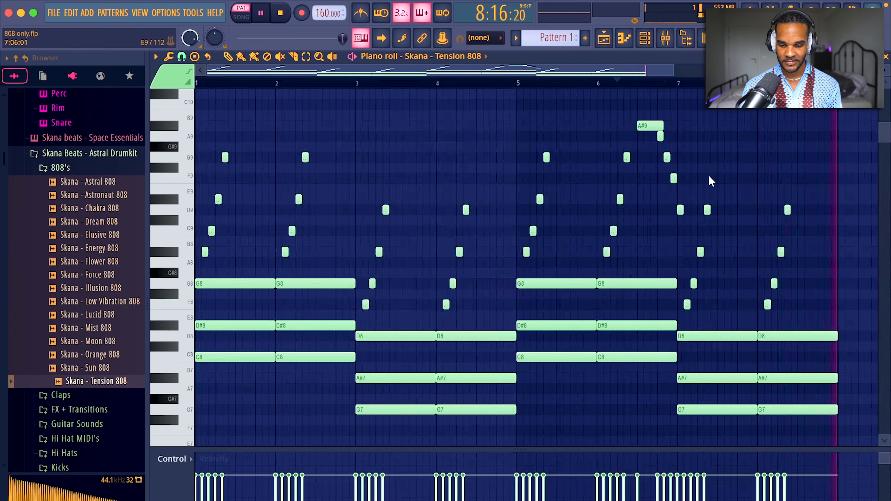
{"action": "left_click_drag", "start_coordinate": [504, 141], "coordinate": [196, 453]}
{"action": "key", "text": "Delete"}
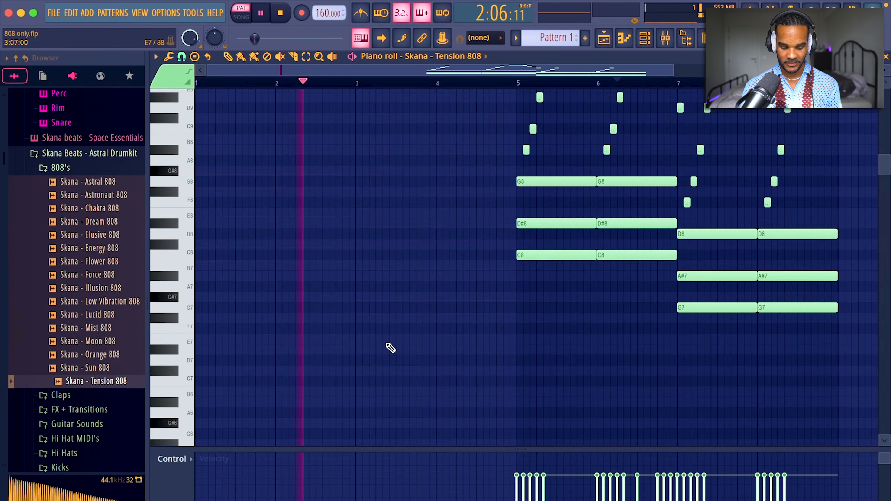
{"action": "key", "text": "super+v"}
{"action": "key", "text": "space"}
{"action": "mouse_move", "coordinate": [639, 222]}
{"action": "left_mouse_down"}
{"action": "mouse_move", "coordinate": [191, 239]}
{"action": "mouse_move", "coordinate": [183, 218]}
{"action": "left_mouse_up"}
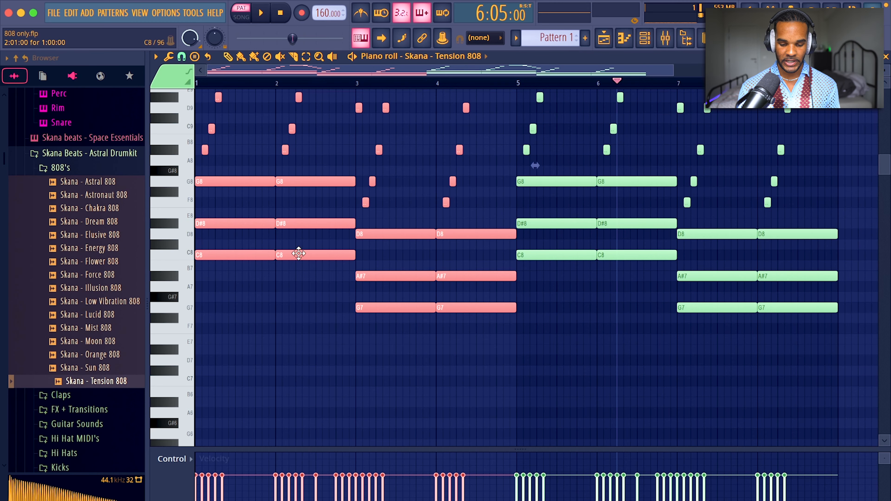
Extend the melody through bars 7 and 8 with A8, G8, E8, D8 and B7 notes.
{"action": "scroll", "coordinate": [299, 252], "scroll_direction": "up", "scroll_amount": 3}
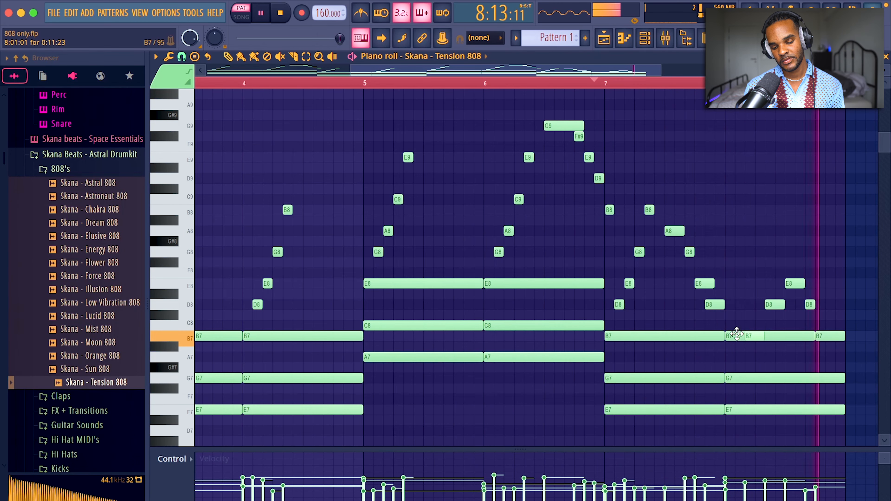
{"action": "key", "text": "space"}
{"action": "left_click", "coordinate": [749, 314]}
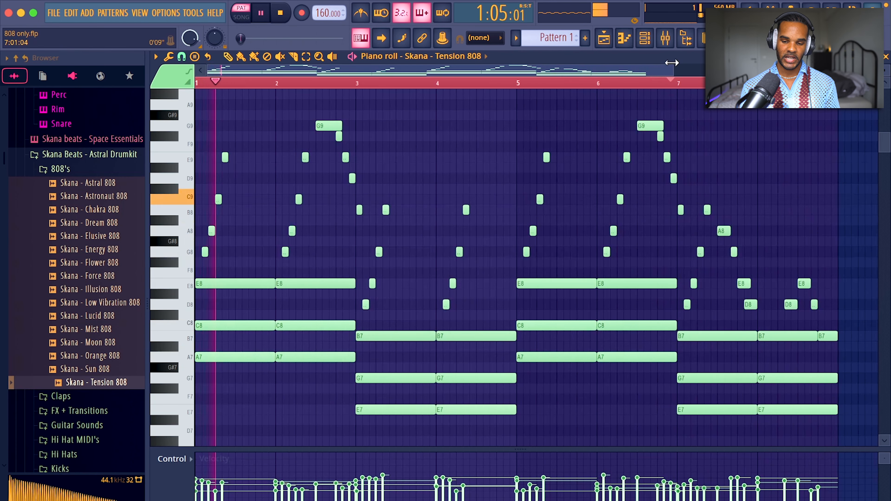
Route the Tension 808 channel to mixer track 2 and load ValhallaVintageVerb in effect slot 6.
{"action": "left_click", "coordinate": [666, 38]}
{"action": "key", "text": "super+l"}
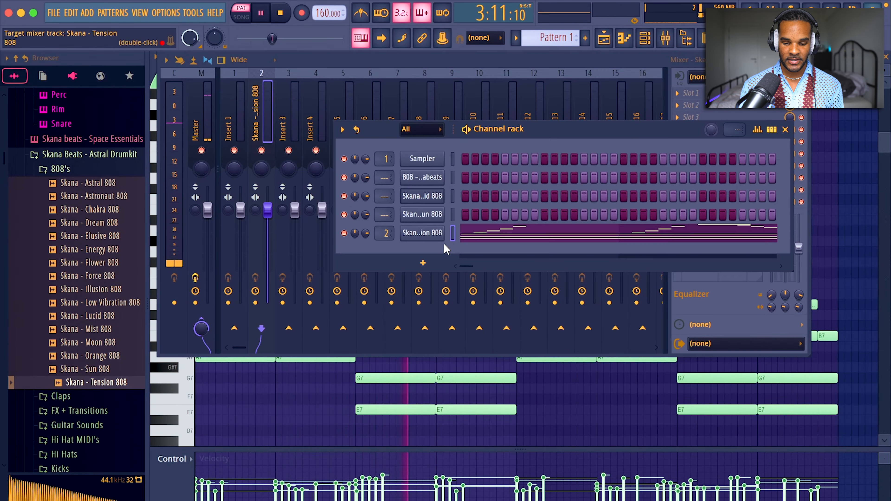
{"action": "left_click", "coordinate": [265, 135]}
{"action": "left_click", "coordinate": [678, 154]}
{"action": "mouse_move", "coordinate": [684, 167]}
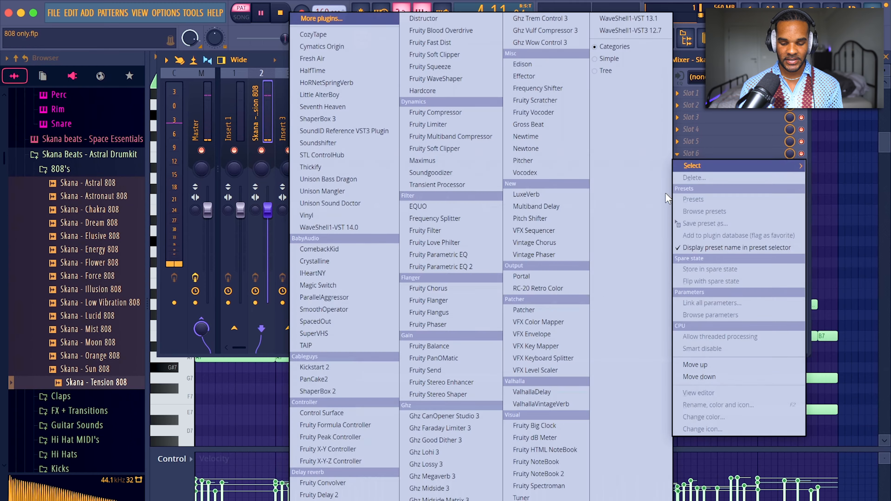
{"action": "left_click", "coordinate": [546, 404]}
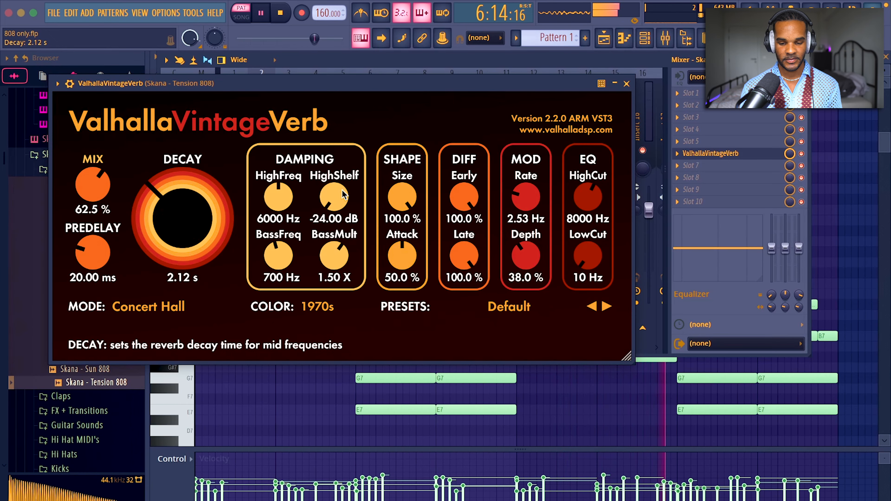
Close the reverb and open the channel settings of the Tension 808.
{"action": "left_click", "coordinate": [627, 84]}
{"action": "left_click", "coordinate": [644, 38]}
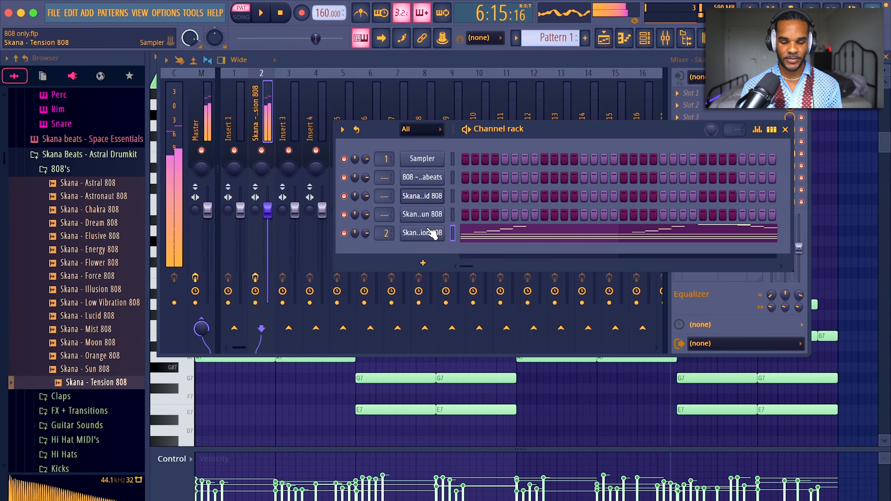
{"action": "left_click", "coordinate": [430, 231]}
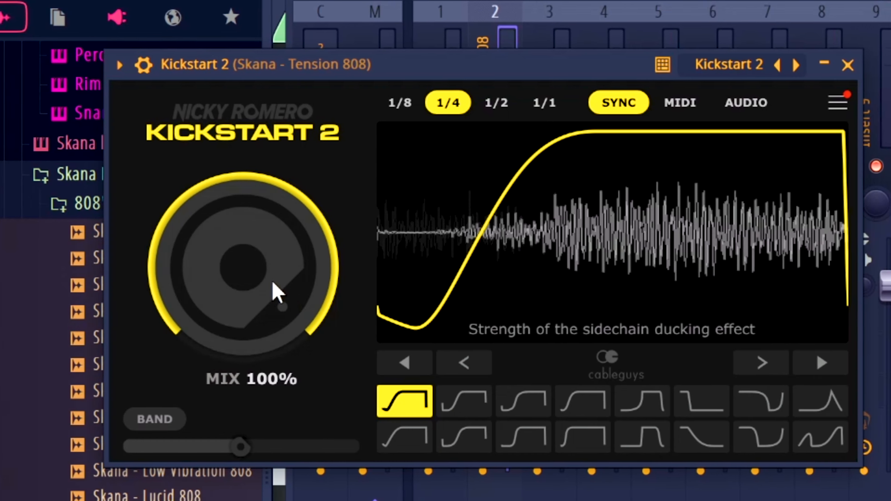
Set Kickstart 2 to a steep-rise curve, 1/2 note length and 67% mix, shift its curve, and lower the Magic Switch mix.
{"action": "left_click_drag", "start_coordinate": [273, 290], "coordinate": [265, 292]}
{"action": "left_click", "coordinate": [575, 438]}
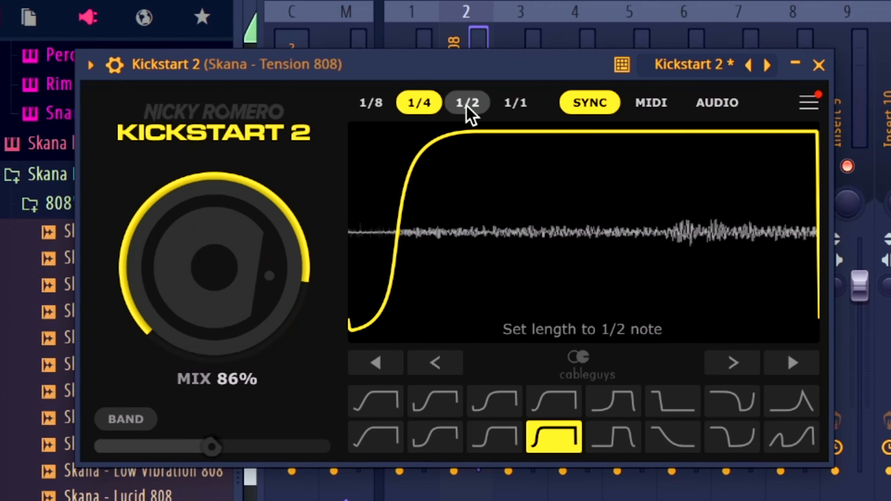
{"action": "left_click", "coordinate": [482, 105]}
{"action": "left_click_drag", "start_coordinate": [228, 267], "coordinate": [228, 293]}
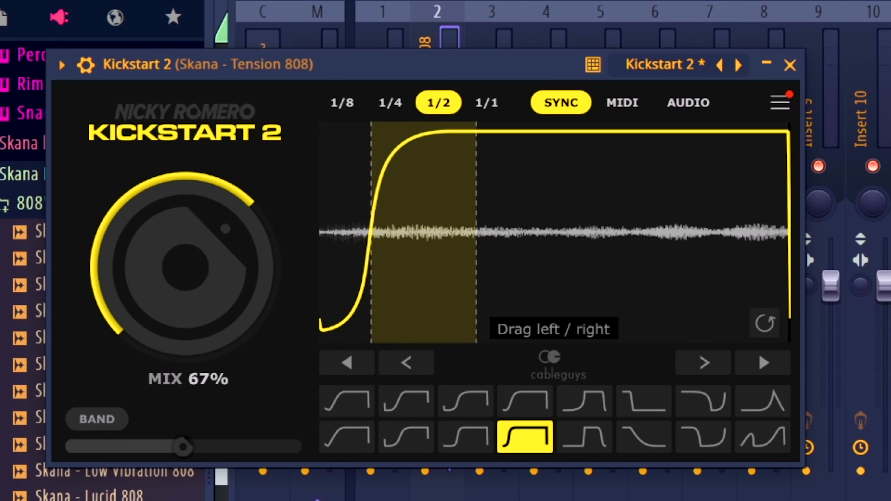
{"action": "left_click_drag", "start_coordinate": [409, 253], "coordinate": [481, 252]}
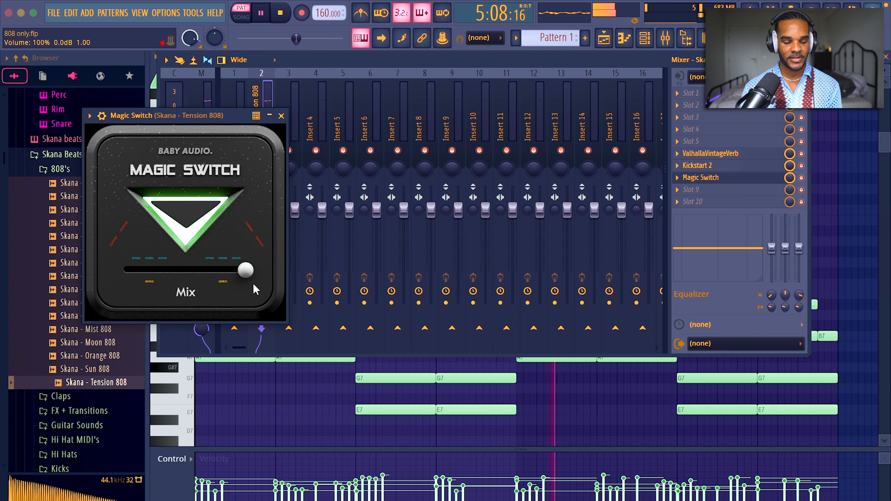
{"action": "left_click_drag", "start_coordinate": [234, 273], "coordinate": [174, 274]}
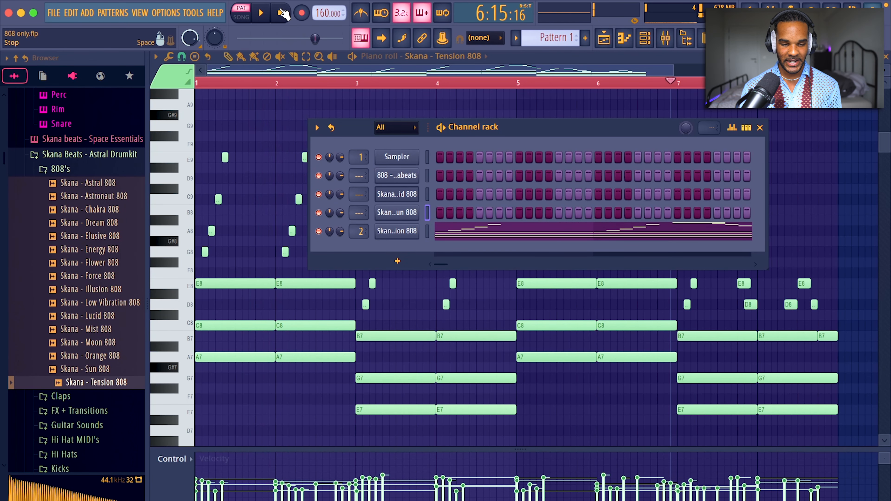
Paste the Tension 808 notes into the Skana - Sun 808 channel and open them in the piano roll.
{"action": "key", "text": "ctrl+v"}
{"action": "key", "text": "space"}
{"action": "left_click", "coordinate": [451, 211]}
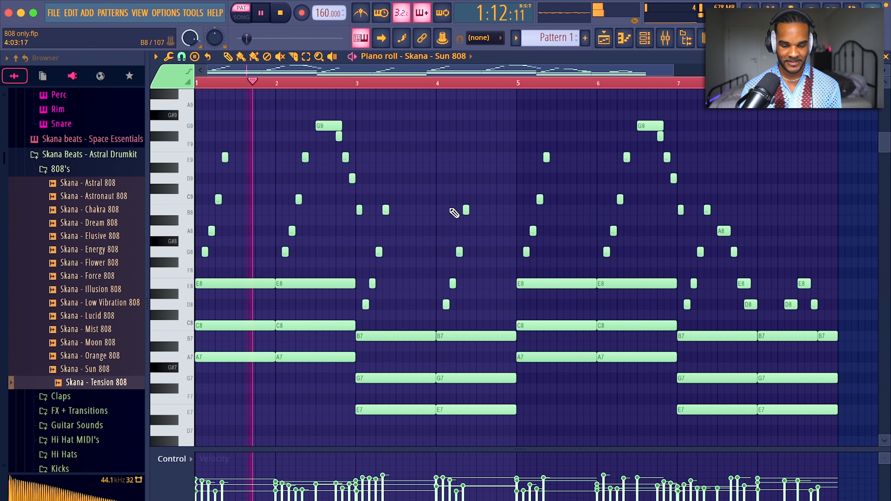
Delete the high melody notes from A8 upward in the Sun 808 part.
{"action": "left_click_drag", "start_coordinate": [186, 95], "coordinate": [153, 236]}
{"action": "key", "text": "Delete"}
{"action": "mouse_move", "coordinate": [385, 228]}
{"action": "left_mouse_down"}
{"action": "mouse_move", "coordinate": [354, 334]}
{"action": "mouse_move", "coordinate": [382, 238]}
{"action": "left_mouse_up"}
Clear bars 1–4 of the Sun 808 part and fill them with a copy of its bars 5–8.
{"action": "left_click_drag", "start_coordinate": [491, 205], "coordinate": [252, 423]}
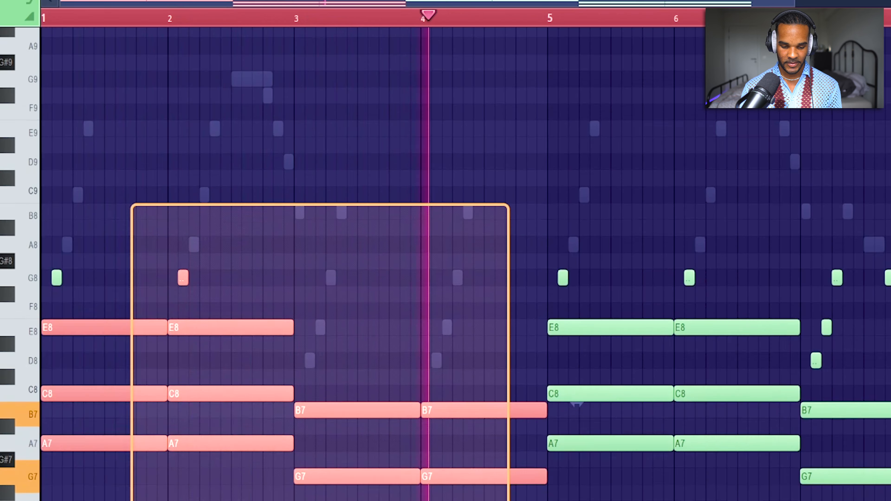
{"action": "left_click_drag", "start_coordinate": [131, 499], "coordinate": [50, 496]}
{"action": "key", "text": "Delete"}
{"action": "key", "text": "space"}
{"action": "key", "text": "ctrl+a"}
{"action": "key", "text": "ctrl+b"}
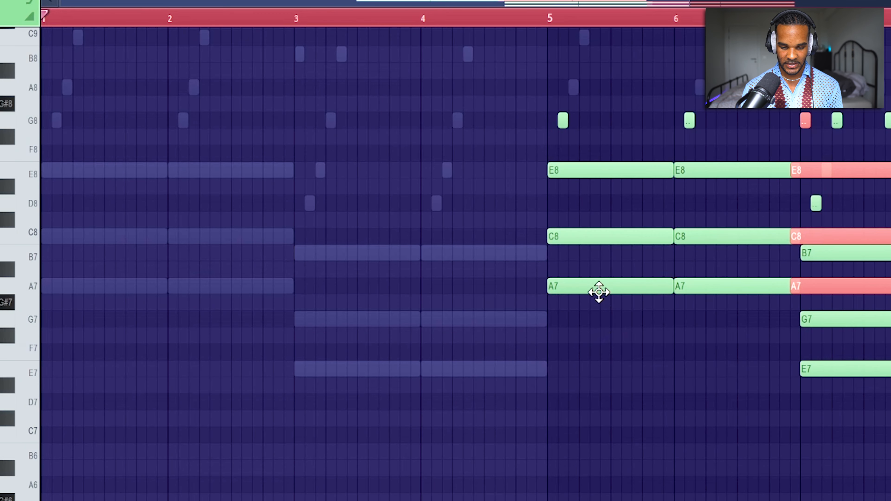
{"action": "left_click_drag", "start_coordinate": [821, 240], "coordinate": [64, 239]}
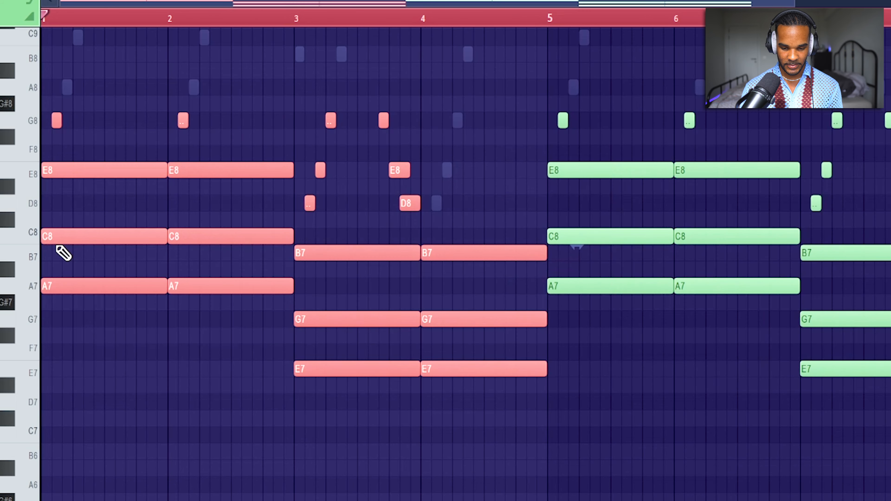
{"action": "key", "text": "ctrl+d"}
{"action": "right_click", "coordinate": [513, 153]}
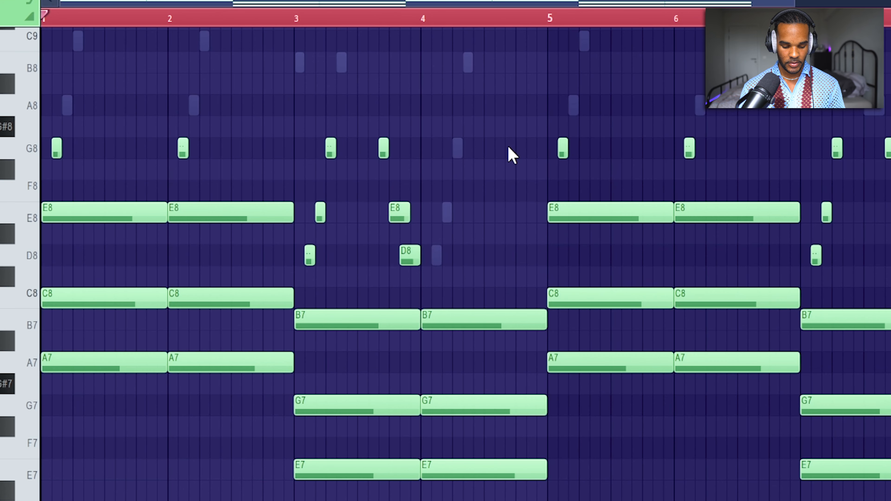
Load the HalfTime effect on the Sun 808 mixer track.
{"action": "key", "text": "space"}
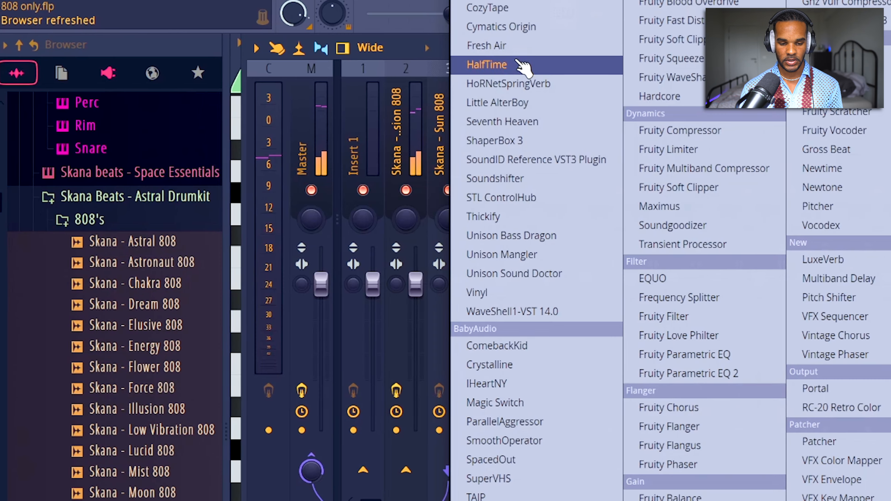
{"action": "left_click", "coordinate": [520, 64]}
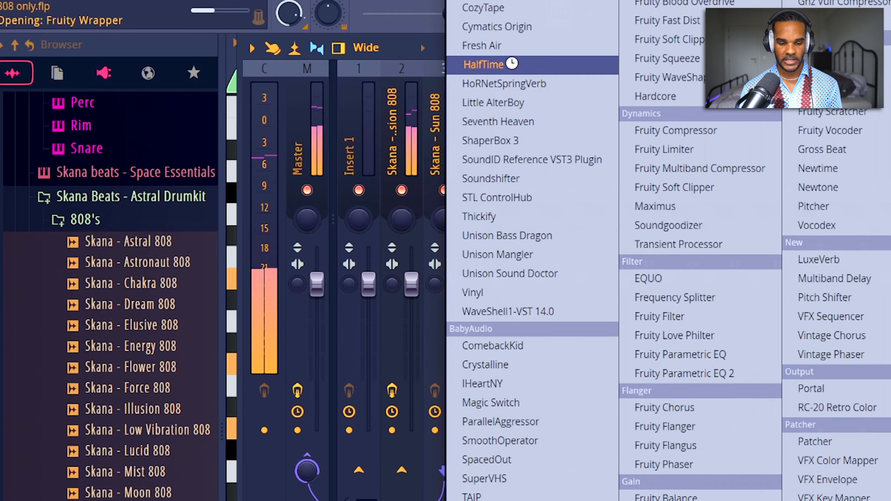
{"action": "left_click", "coordinate": [309, 175]}
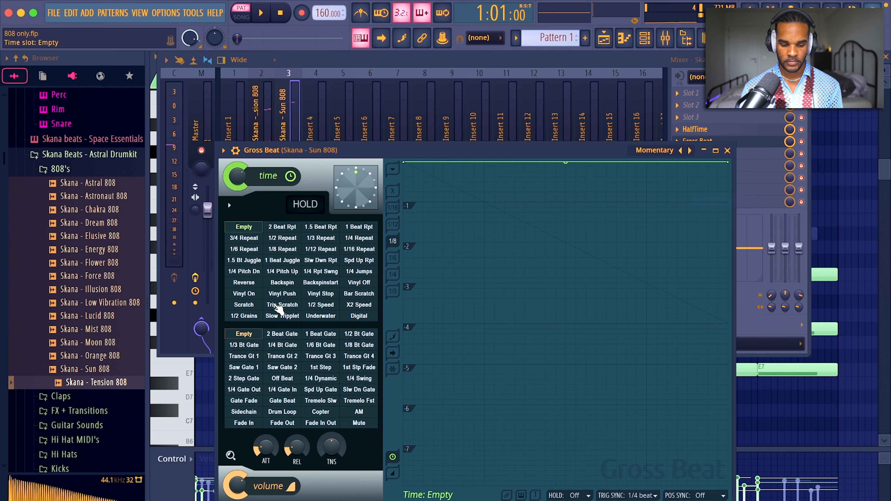
Set Gross Beat's time effect on the Sun 808 track to Reverse and close the plugin.
{"action": "left_click", "coordinate": [244, 294]}
{"action": "key", "text": "space"}
{"action": "left_click", "coordinate": [243, 282]}
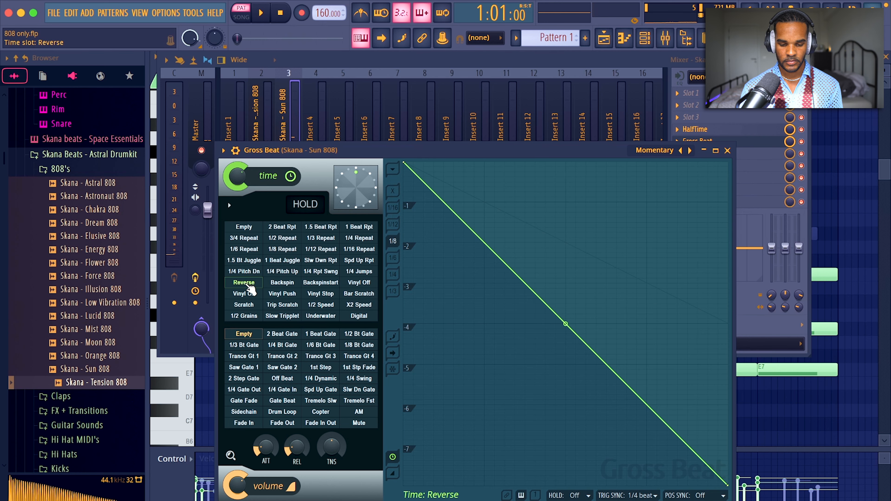
{"action": "left_click", "coordinate": [727, 150]}
Load ValhallaVintageVerb in slot 6 of the Sun 808 track, adjust its reverb settings, and close the open windows.
{"action": "left_click", "coordinate": [708, 159]}
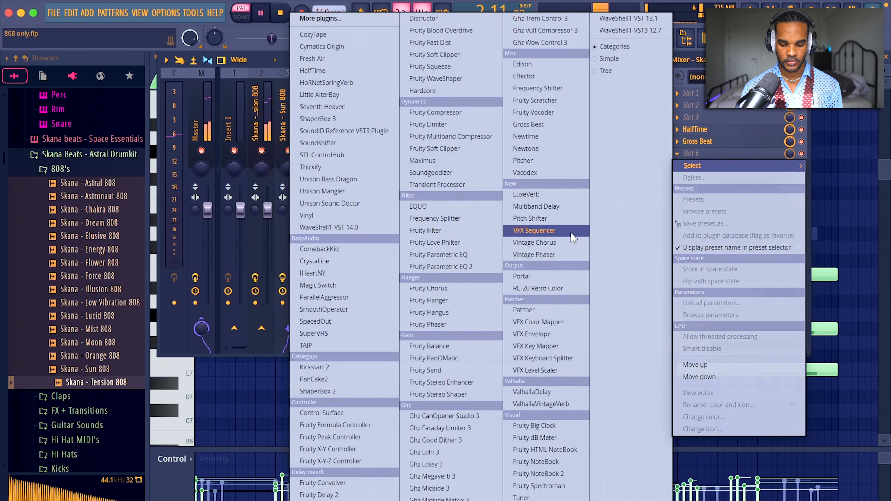
{"action": "left_click", "coordinate": [529, 407]}
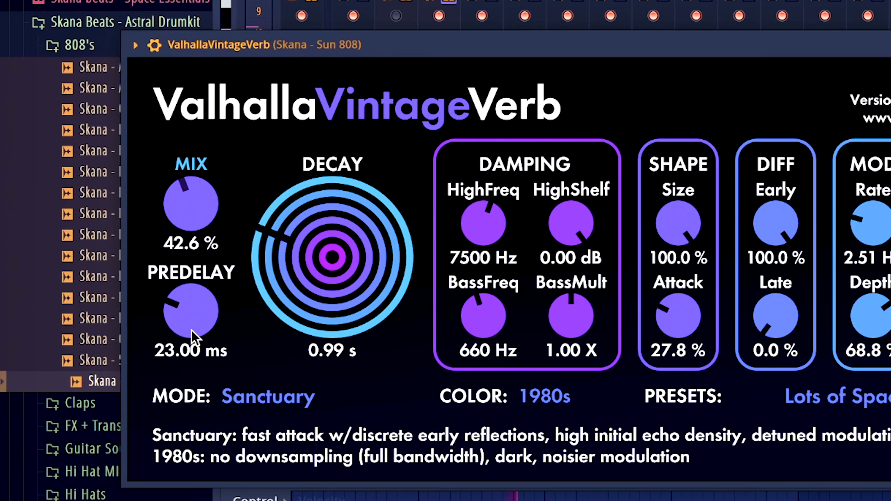
{"action": "left_click_drag", "start_coordinate": [268, 295], "coordinate": [206, 256]}
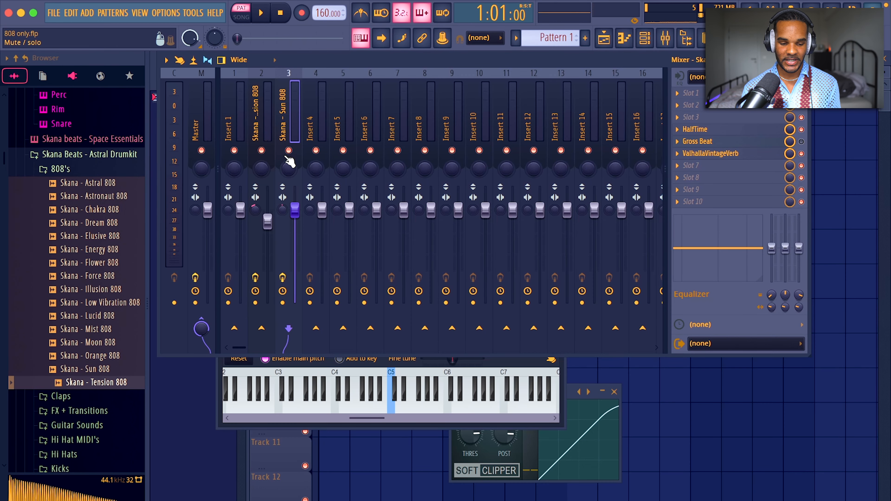
{"action": "left_click", "coordinate": [172, 383]}
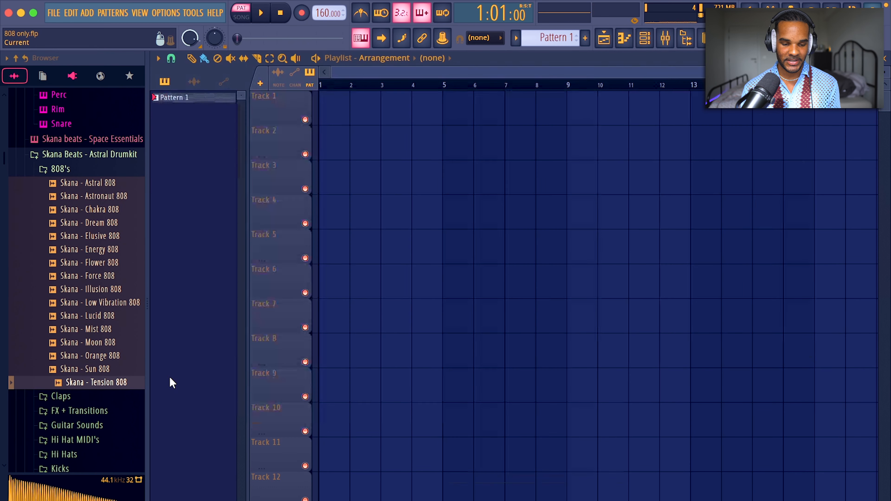
Render Pattern 1 into separate Tension 808 and Sun 808 audio clips and reverse the Sun 808 clip.
{"action": "right_click", "coordinate": [172, 99]}
{"action": "left_click", "coordinate": [213, 293]}
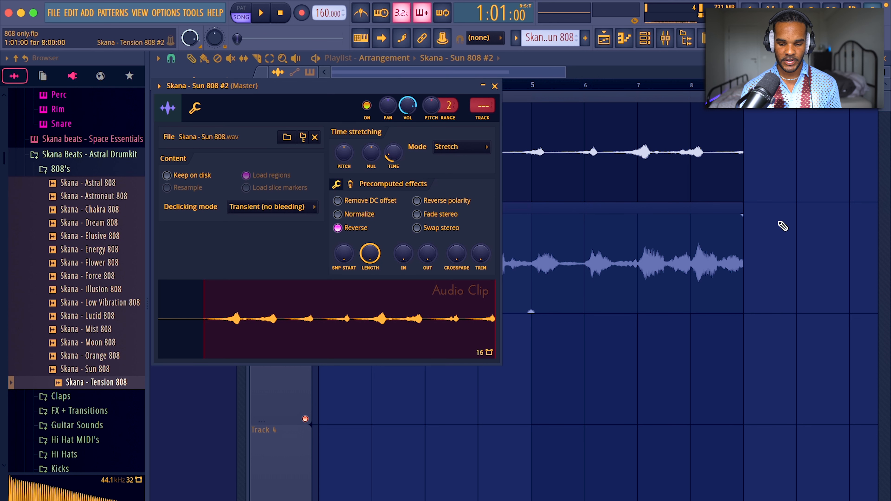
{"action": "key", "text": "Escape"}
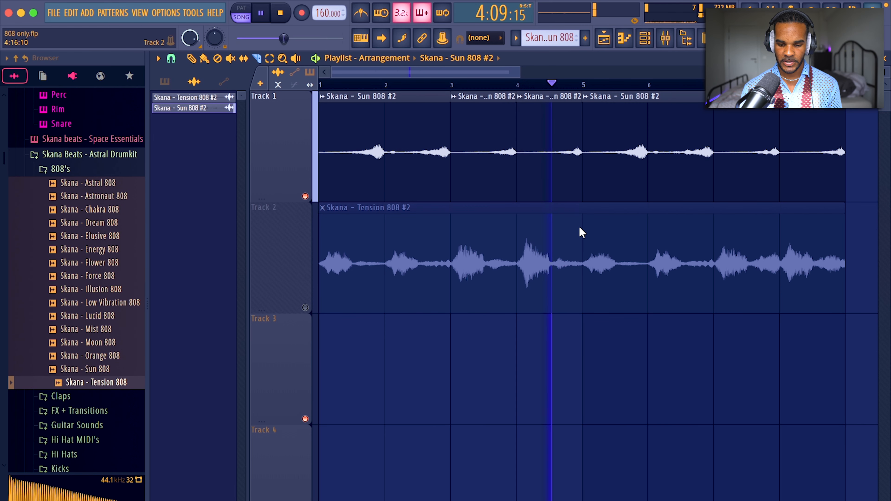
Rearrange the one-bar Sun 808 slices of bars 1–4 into a new order on Track 2.
{"action": "left_click_drag", "start_coordinate": [400, 113], "coordinate": [396, 246]}
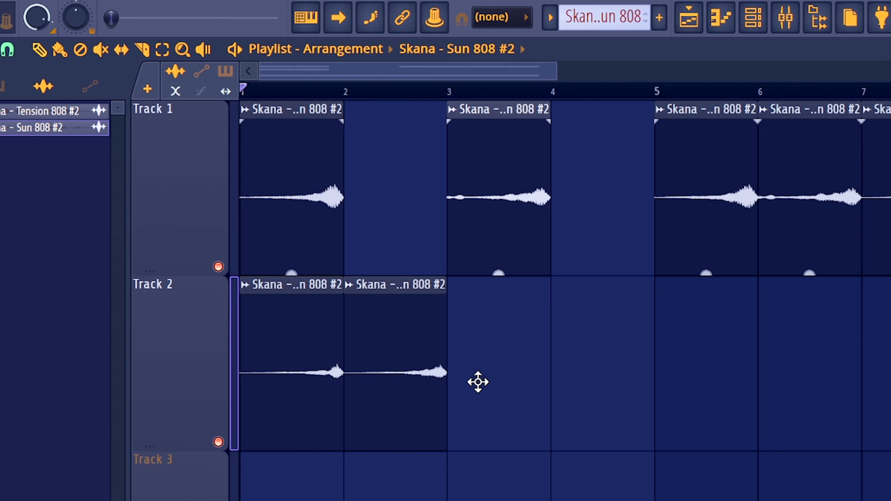
{"action": "left_click_drag", "start_coordinate": [452, 259], "coordinate": [462, 382]}
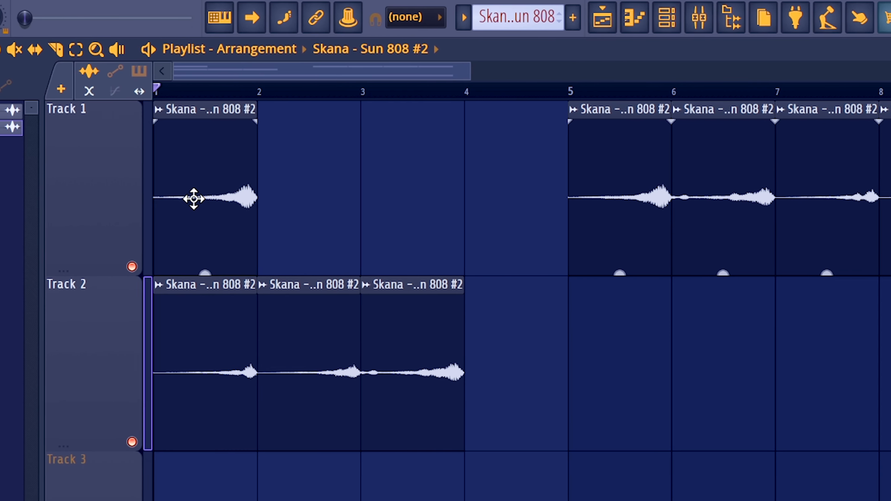
{"action": "left_click_drag", "start_coordinate": [278, 199], "coordinate": [570, 387]}
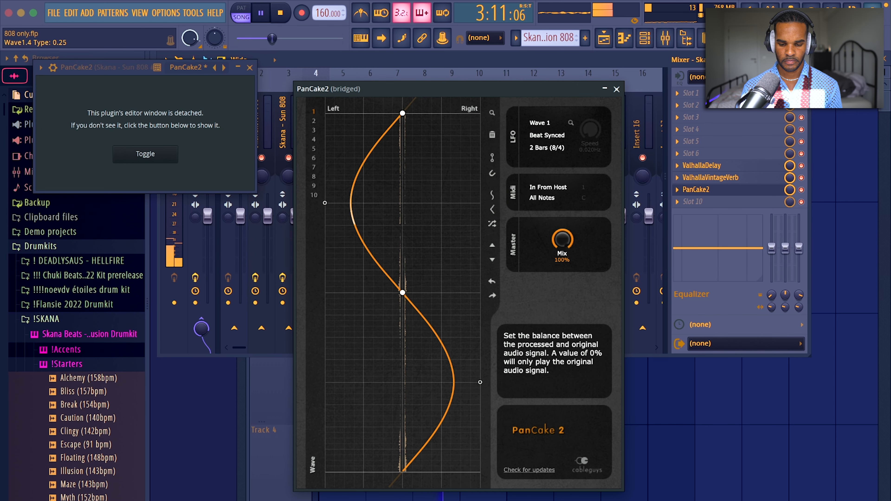
Finish the PanCake2 panning on the Sun 808 #2 mixer track, lower the track's volume, and close the mixer.
{"action": "left_click", "coordinate": [251, 68]}
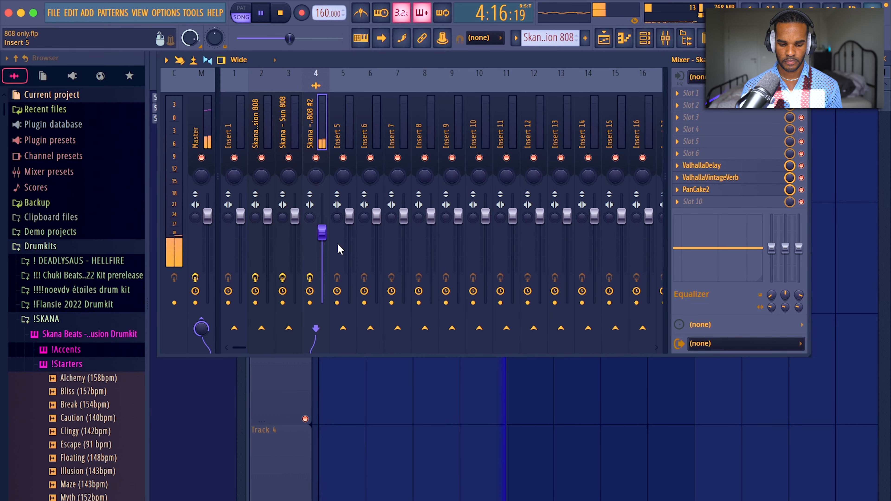
{"action": "left_click", "coordinate": [805, 60]}
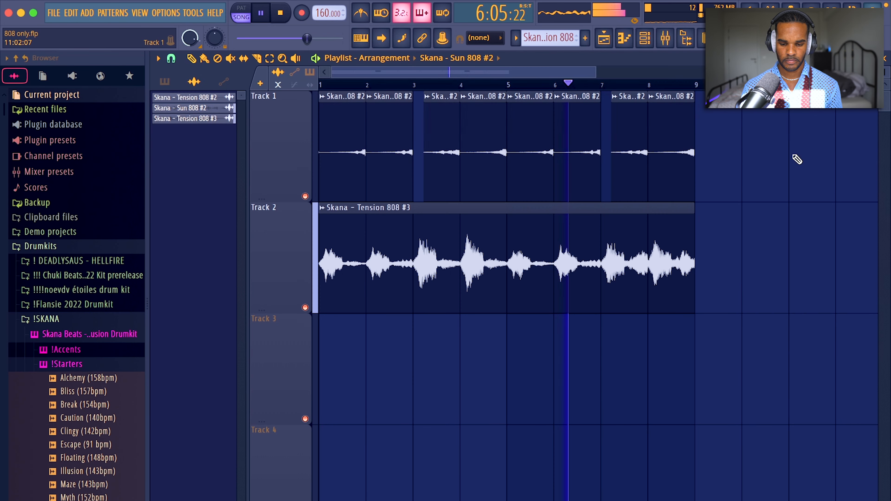
Create a new pattern and write a Lucid 808 line of three E5 notes and a B4 at bar 3, extended to play legato.
{"action": "left_click", "coordinate": [585, 38]}
{"action": "left_click_drag", "start_coordinate": [381, 355], "coordinate": [349, 345]}
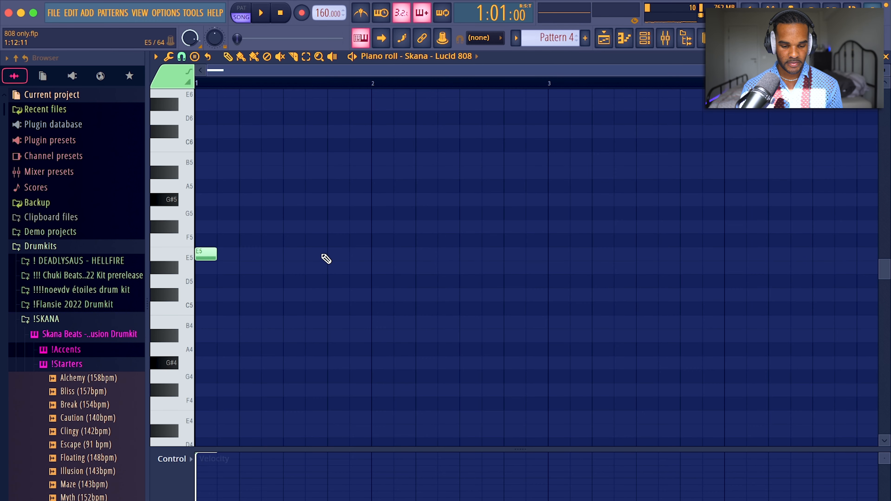
{"action": "key", "text": "space"}
{"action": "left_click", "coordinate": [422, 254]}
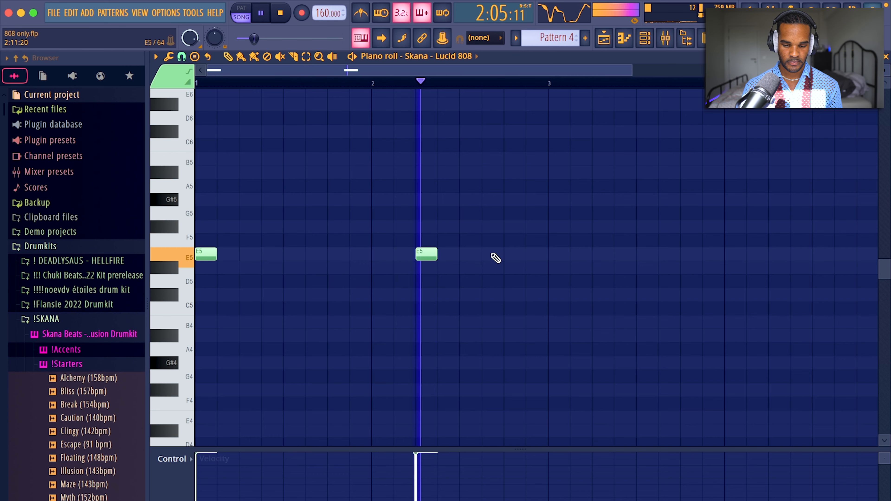
{"action": "left_click", "coordinate": [487, 254]}
{"action": "key", "text": "space"}
{"action": "left_click_drag", "start_coordinate": [551, 309], "coordinate": [551, 322]}
{"action": "key", "text": "space"}
{"action": "key", "text": "ctrl+l"}
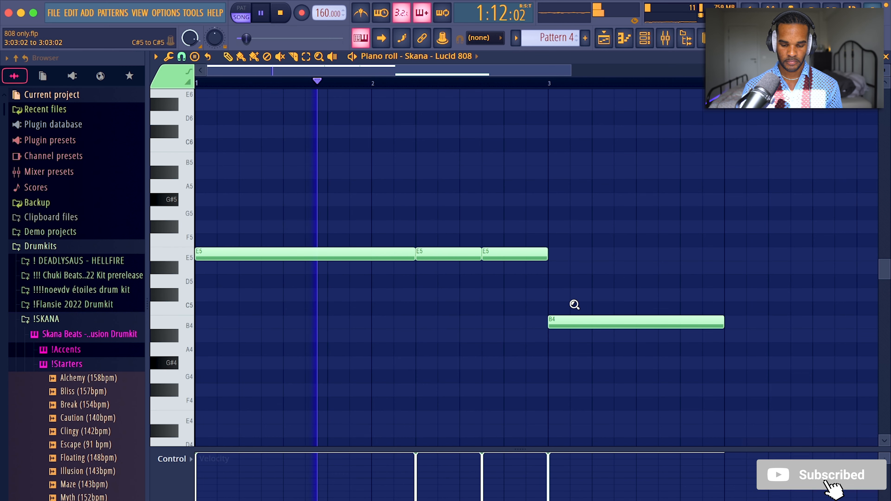
Extend the Lucid 808 line with repeated B4 notes towards the end of bar 4.
{"action": "scroll", "coordinate": [574, 304], "scroll_direction": "up", "scroll_amount": 1}
{"action": "scroll", "coordinate": [571, 302], "scroll_direction": "down", "scroll_amount": 1}
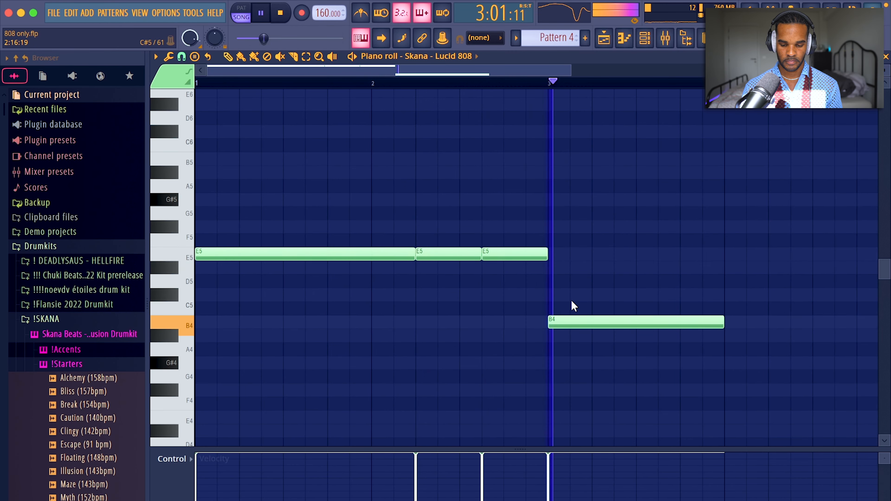
{"action": "scroll", "coordinate": [572, 302], "scroll_direction": "down", "scroll_amount": 2}
{"action": "left_click", "coordinate": [489, 320]}
{"action": "left_click", "coordinate": [518, 320]}
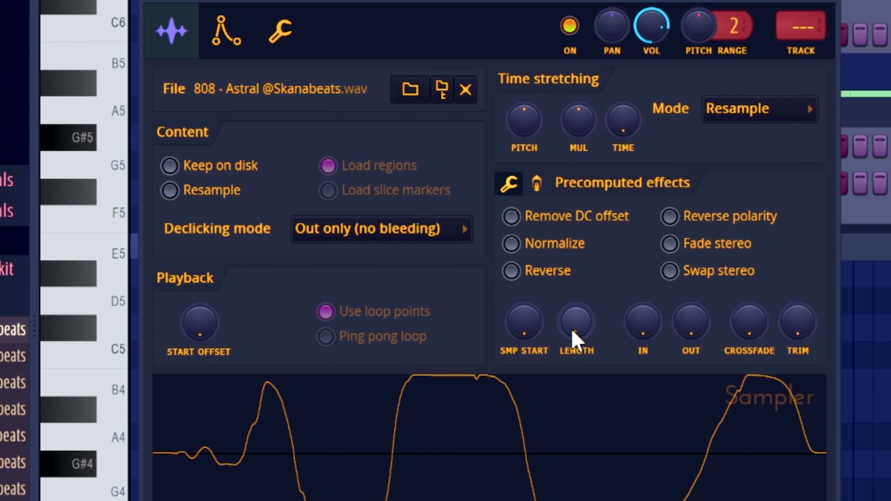
Cut the Astral 808 notes and fill the channel with a note on every second step, raised into the seventh octave.
{"action": "left_click", "coordinate": [646, 39]}
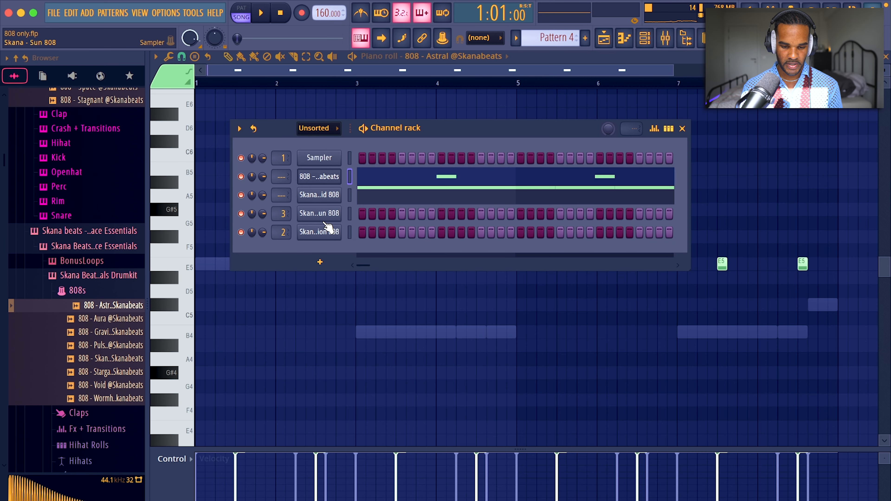
{"action": "key", "text": "super+x"}
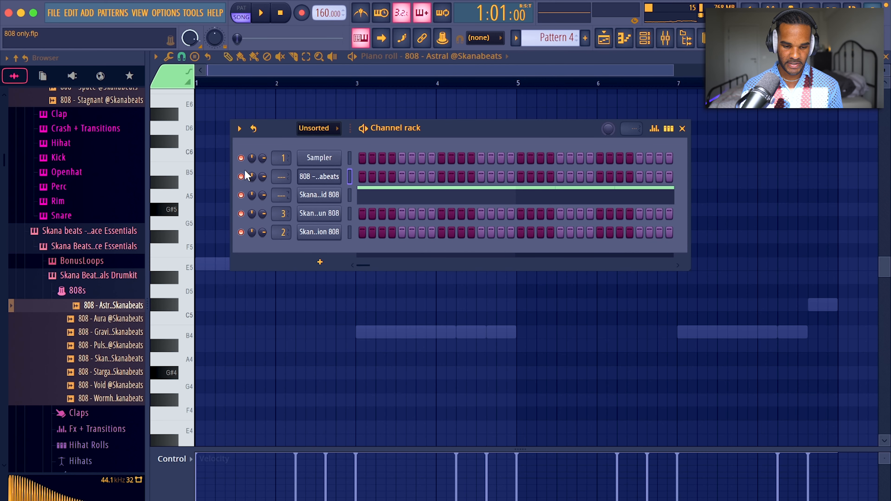
{"action": "right_click", "coordinate": [327, 173]}
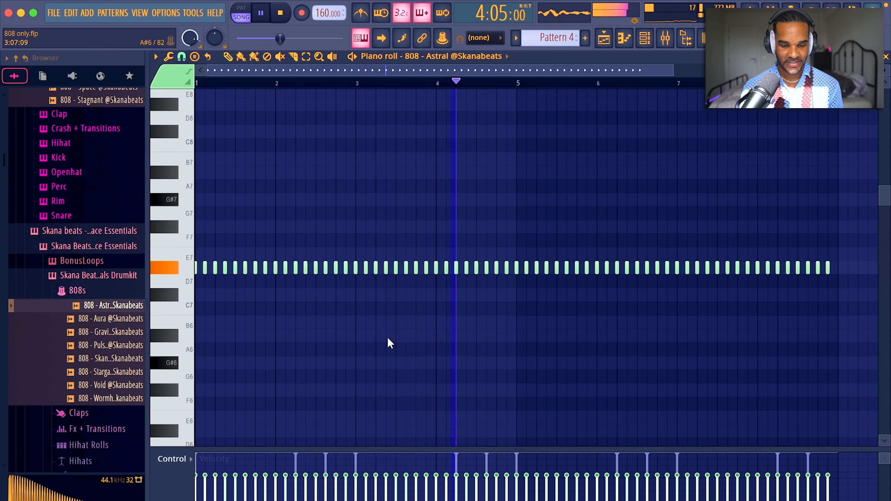
{"action": "scroll", "coordinate": [388, 339], "scroll_direction": "down", "scroll_amount": 3}
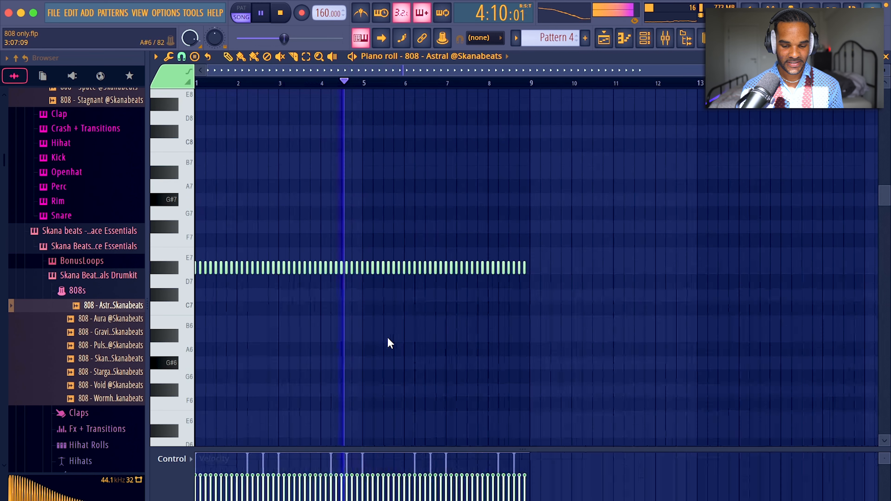
Shorten the Astral 808 sample's length to 5% and play back the result.
{"action": "left_click", "coordinate": [647, 38]}
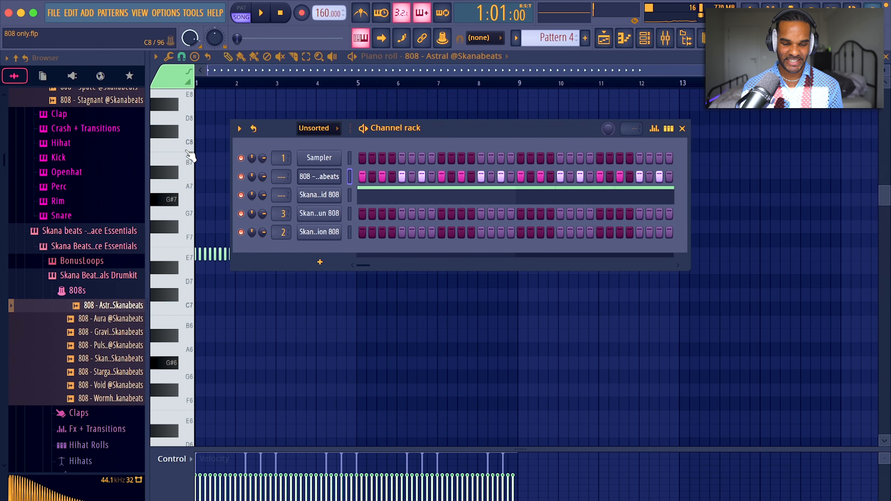
{"action": "left_click", "coordinate": [319, 176]}
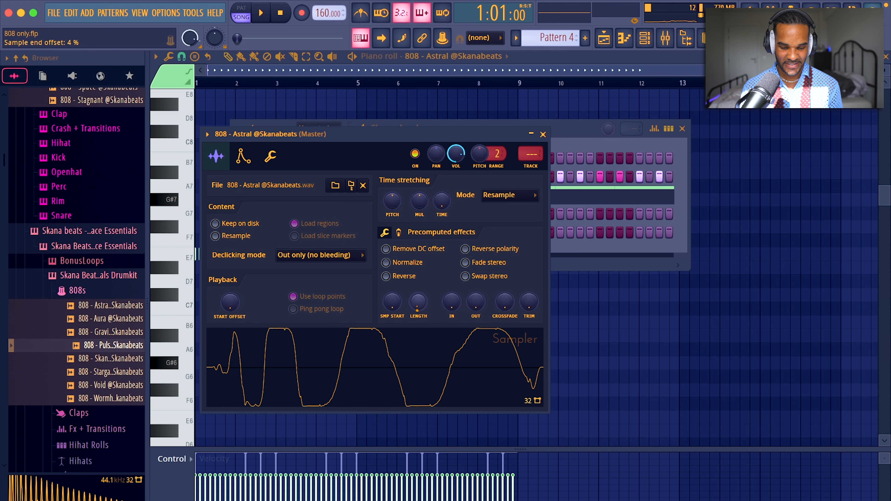
{"action": "key", "text": "space"}
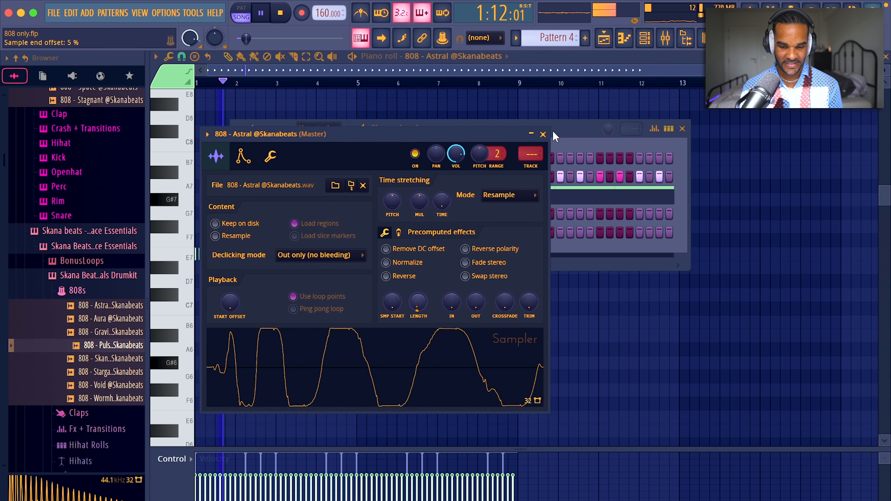
Route the Astral 808 to mixer track 5, load Fruity Parametric EQ 2 in slot 4, and adjust its EQ curve.
{"action": "double_click", "coordinate": [534, 167]}
{"action": "left_click", "coordinate": [733, 127]}
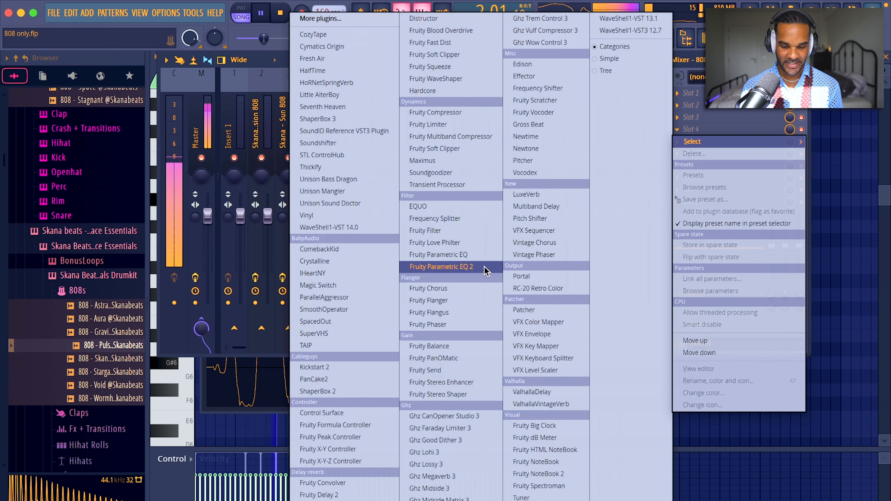
{"action": "left_click", "coordinate": [442, 266]}
{"action": "left_click_drag", "start_coordinate": [358, 303], "coordinate": [415, 361]}
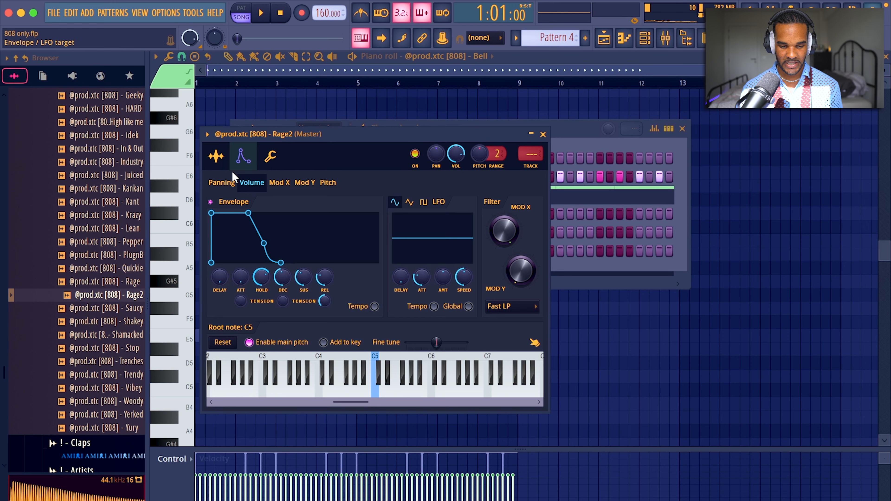
Shorten the Rage2 808 sample's length to about 10% and close its settings.
{"action": "left_click", "coordinate": [216, 156]}
{"action": "mouse_move", "coordinate": [419, 302]}
{"action": "left_mouse_down"}
{"action": "mouse_move", "coordinate": [418, 315]}
{"action": "mouse_move", "coordinate": [421, 300]}
{"action": "left_mouse_up"}
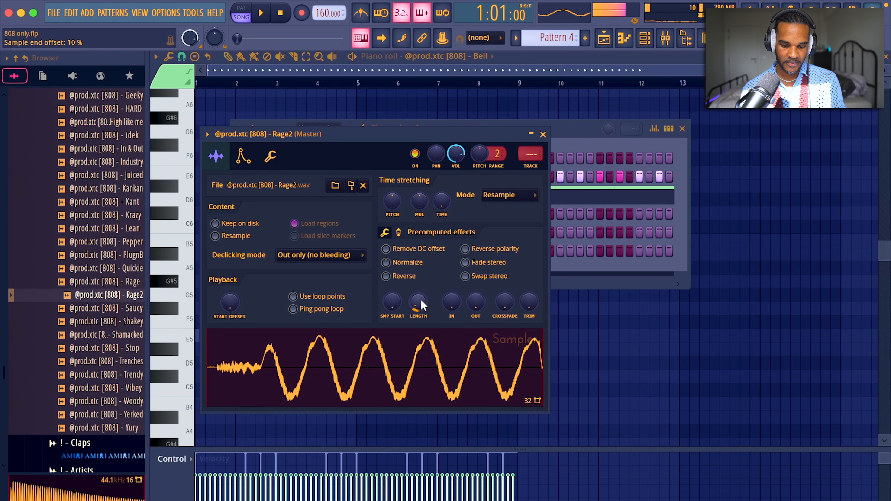
{"action": "scroll", "coordinate": [421, 299], "scroll_direction": "down", "scroll_amount": 1}
{"action": "left_click", "coordinate": [543, 134]}
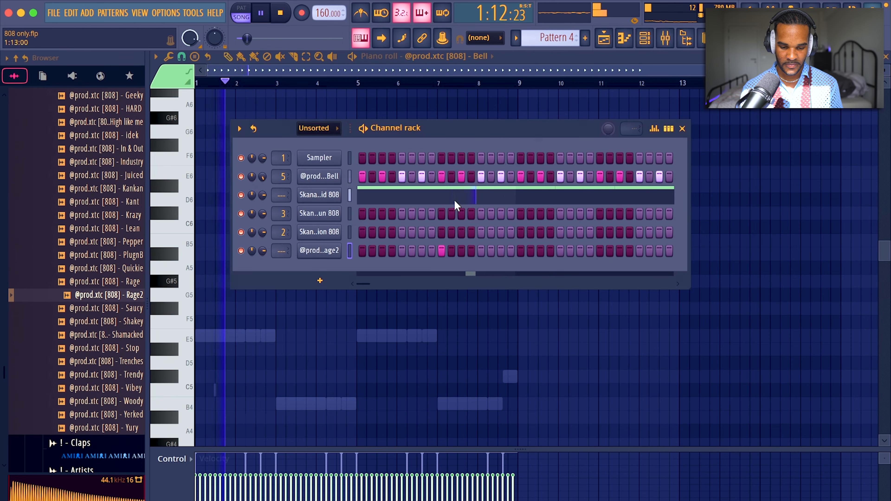
Cut the lows and boost the highs of the Shakey 808 track with Fruity Parametric EQ 2.
{"action": "right_click", "coordinate": [337, 249]}
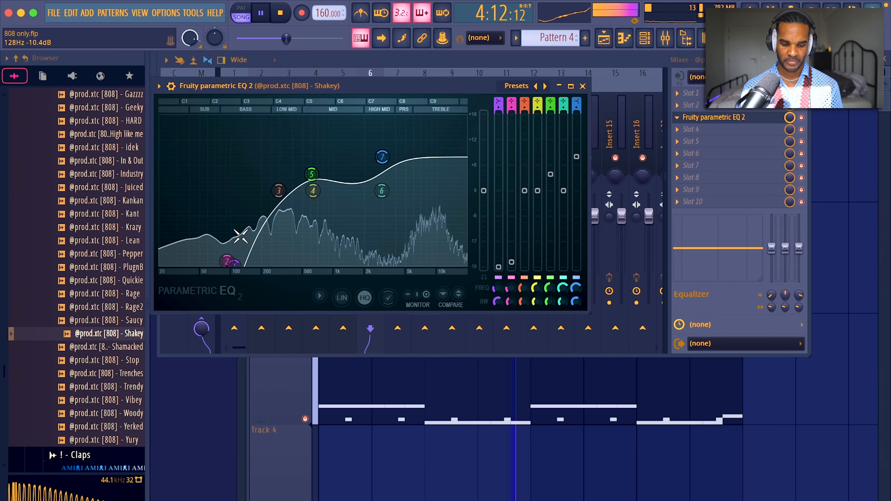
{"action": "left_click_drag", "start_coordinate": [235, 235], "coordinate": [226, 262]}
{"action": "left_click_drag", "start_coordinate": [392, 167], "coordinate": [376, 159]}
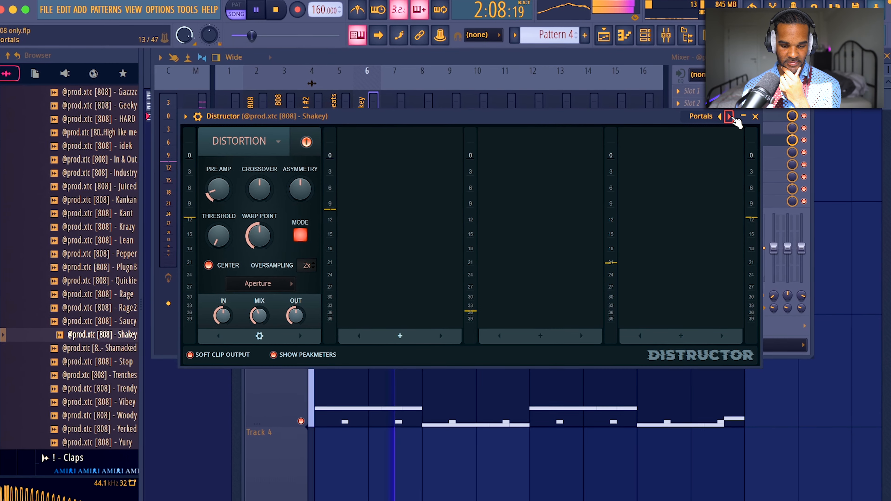
Switch Distructor on the Shakey 808 track past Portals and Stereo fuzz to the preset combining speaker, chorus, filter and distortion.
{"action": "left_click", "coordinate": [731, 114]}
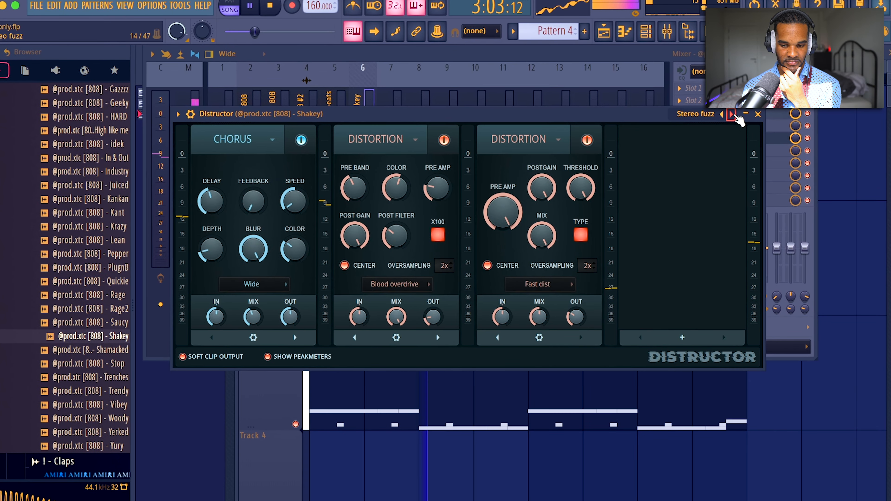
{"action": "left_click", "coordinate": [732, 115]}
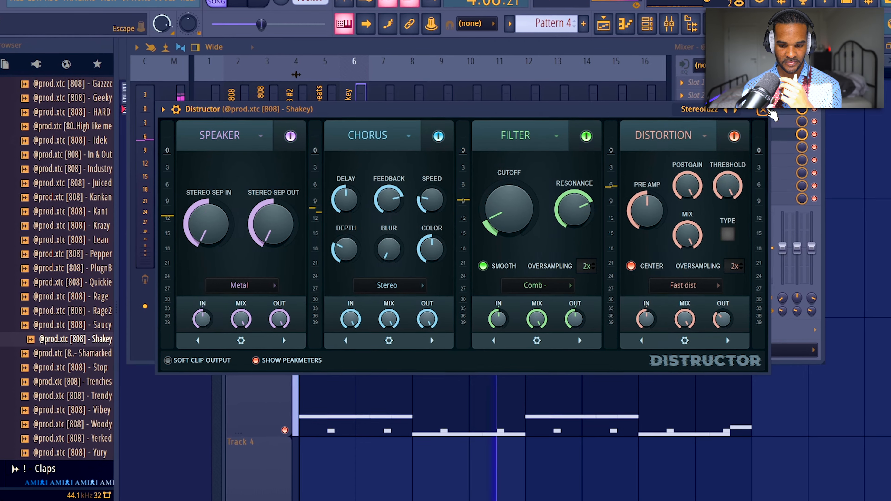
{"action": "left_click", "coordinate": [764, 111]}
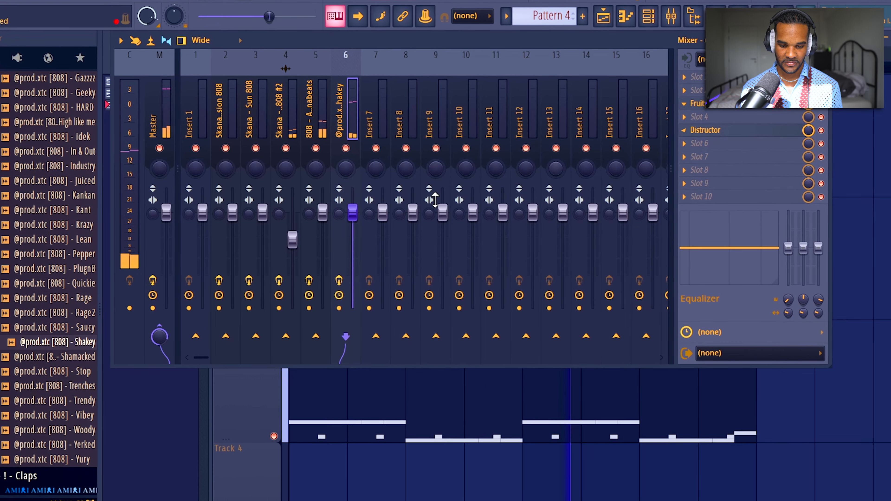
{"action": "left_click", "coordinate": [716, 130]}
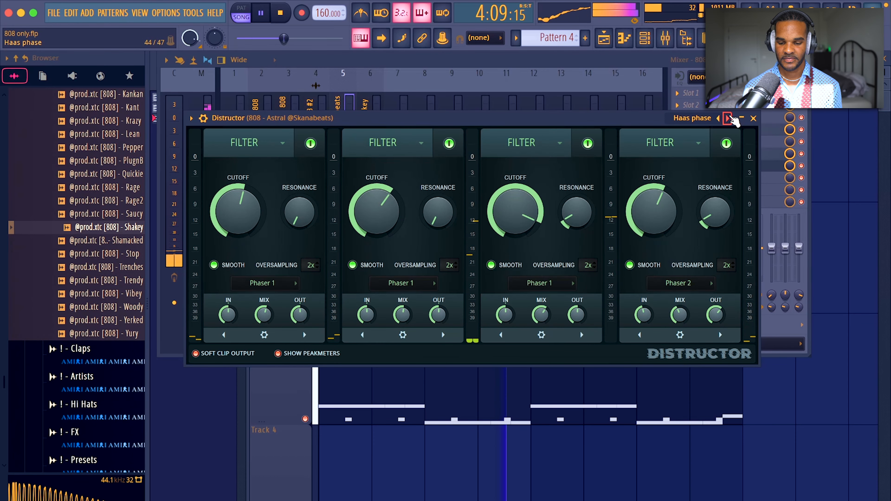
Advance Distructor on the Astral 808 track from the Haas phase preset to the last preset and close the plugin.
{"action": "left_click", "coordinate": [728, 118]}
{"action": "left_click", "coordinate": [728, 118]}
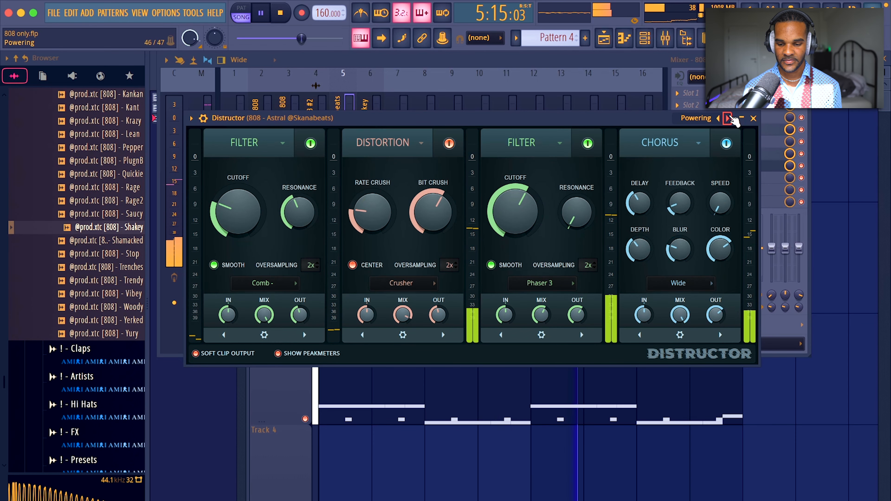
{"action": "left_click", "coordinate": [728, 118]}
{"action": "left_click", "coordinate": [752, 119]}
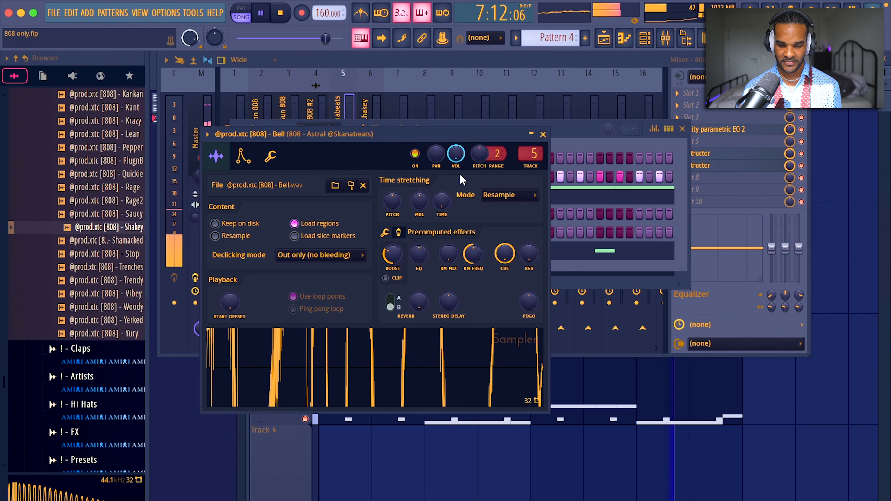
Cut bands 1, 2 and 5 and slightly reduce the band 7 boost in the slot 8 Parametric EQ 2 of the Astral 808 track.
{"action": "left_click", "coordinate": [543, 134]}
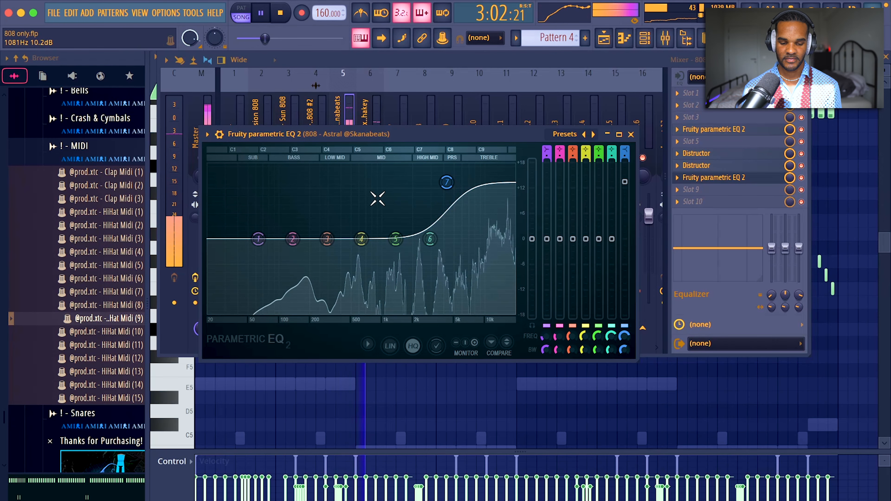
{"action": "left_click_drag", "start_coordinate": [396, 240], "coordinate": [402, 281]}
{"action": "left_click_drag", "start_coordinate": [259, 239], "coordinate": [280, 315]}
{"action": "left_click_drag", "start_coordinate": [293, 239], "coordinate": [238, 283]}
{"action": "left_click_drag", "start_coordinate": [447, 182], "coordinate": [446, 188]}
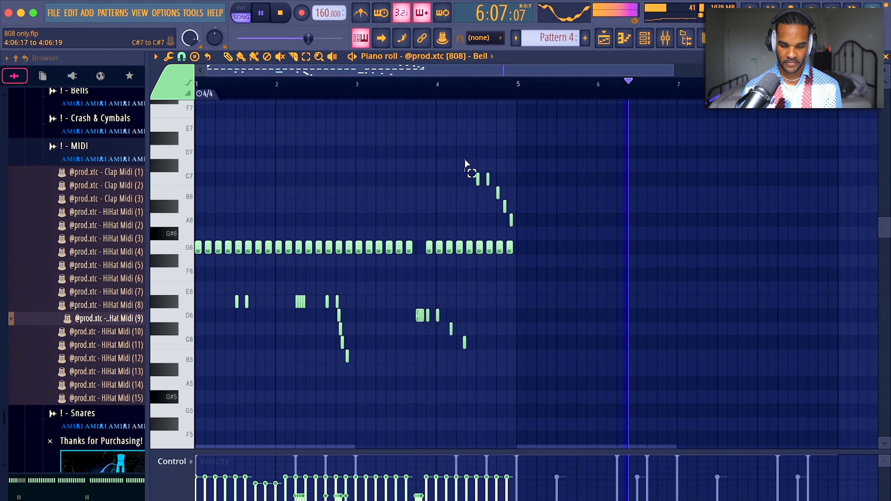
Delete the high descending notes at the end of bar 4 in the Bell 808 part and play it back.
{"action": "left_click_drag", "start_coordinate": [466, 161], "coordinate": [519, 207]}
{"action": "key", "text": "Delete"}
{"action": "key", "text": "space"}
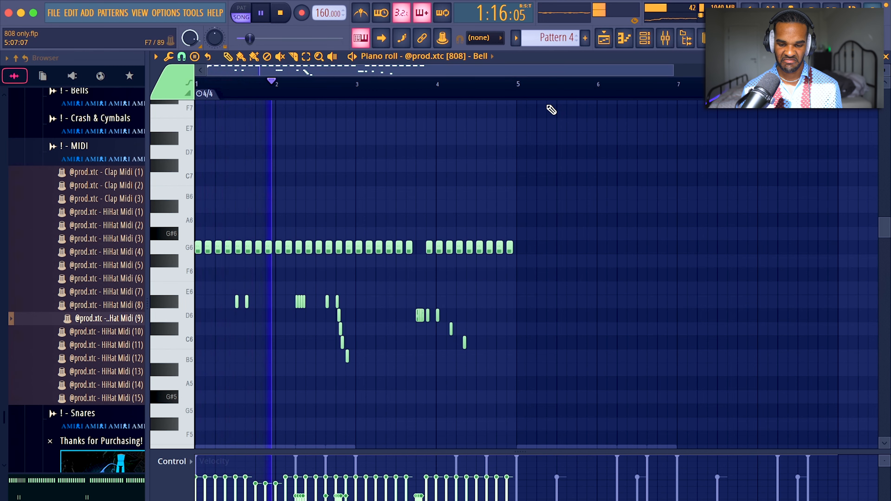
Select bars 1 to 4 of the Bell 808 part and remove the last two descending notes in bar 4.
{"action": "left_click_drag", "start_coordinate": [520, 84], "coordinate": [149, 92]}
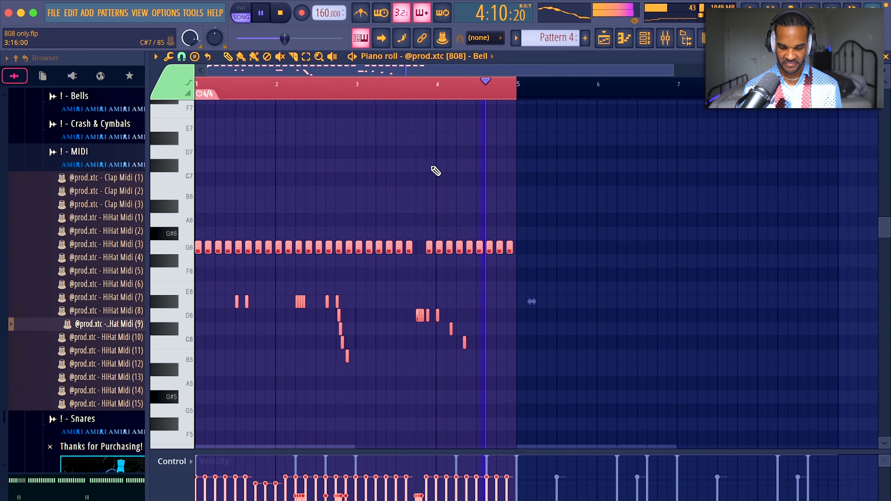
{"action": "left_click_drag", "start_coordinate": [487, 364], "coordinate": [442, 296]}
{"action": "key", "text": "Delete"}
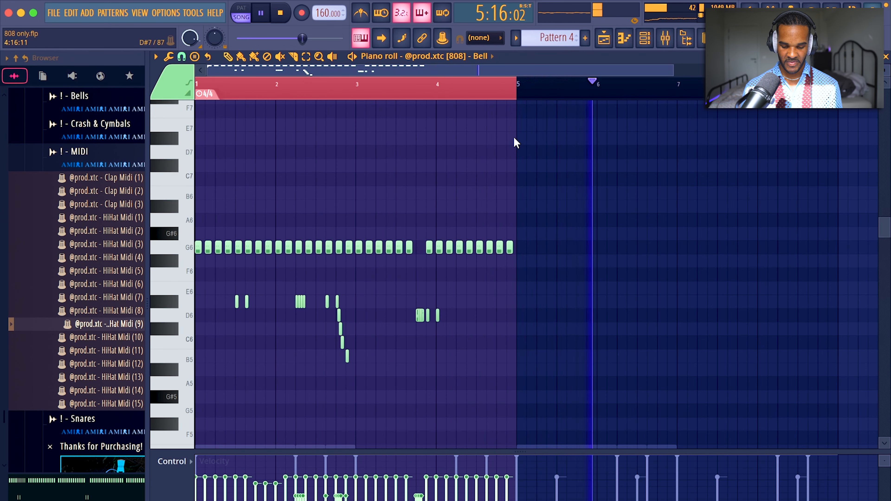
Duplicate the four-bar Bell 808 pattern into bars 5 to 8, transpose all notes down one semitone and close the piano roll.
{"action": "key", "text": "super+b"}
{"action": "key", "text": "Down"}
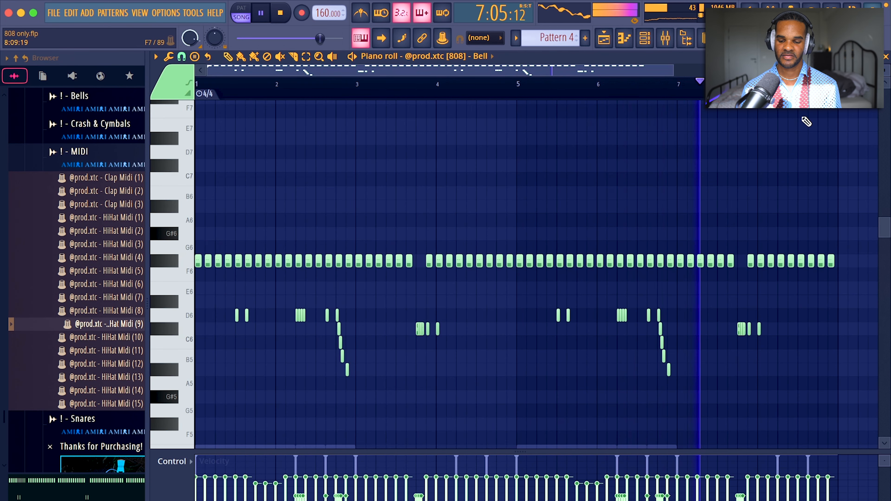
{"action": "left_click", "coordinate": [886, 57]}
{"action": "key", "text": "F9"}
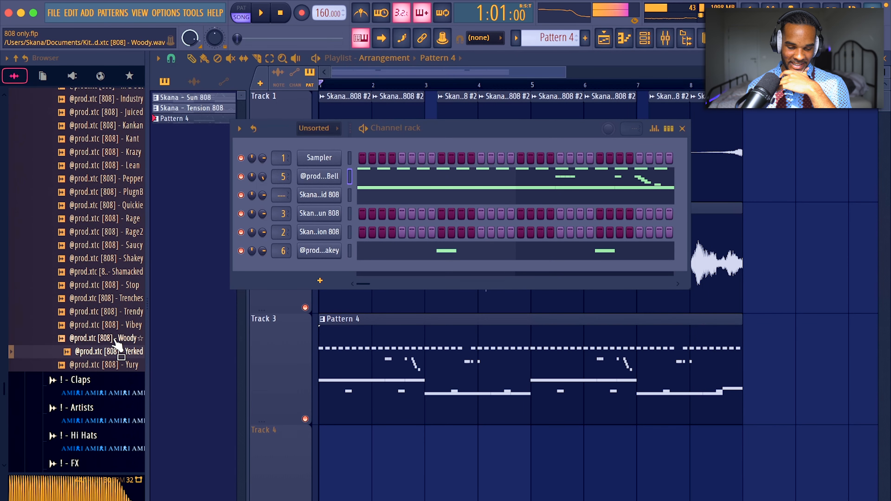
Add the Woody 808 sample as a new channel and shorten its sample length to an end offset of 7%.
{"action": "left_click_drag", "start_coordinate": [106, 338], "coordinate": [323, 284]}
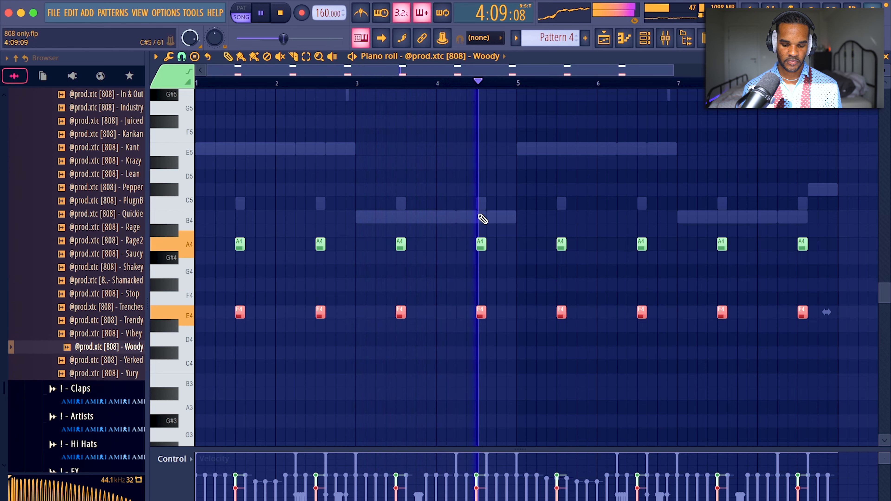
{"action": "left_click", "coordinate": [644, 38]}
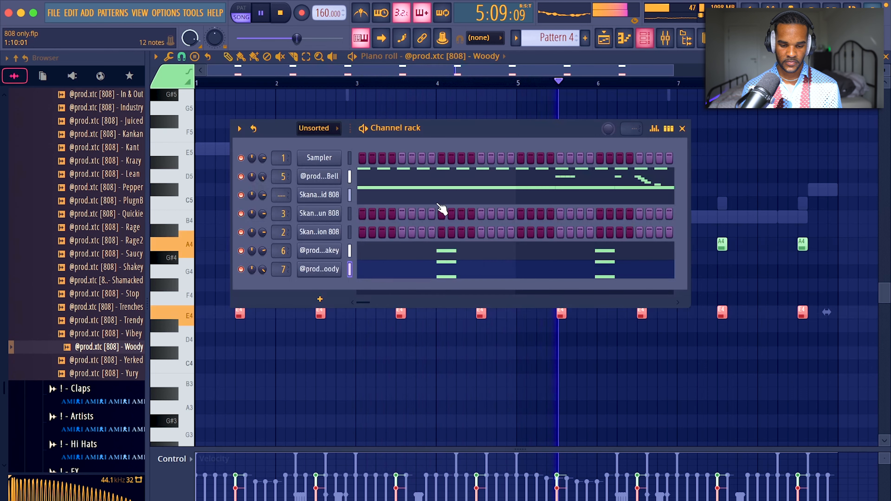
{"action": "left_click", "coordinate": [330, 272]}
{"action": "left_click_drag", "start_coordinate": [434, 317], "coordinate": [440, 322]}
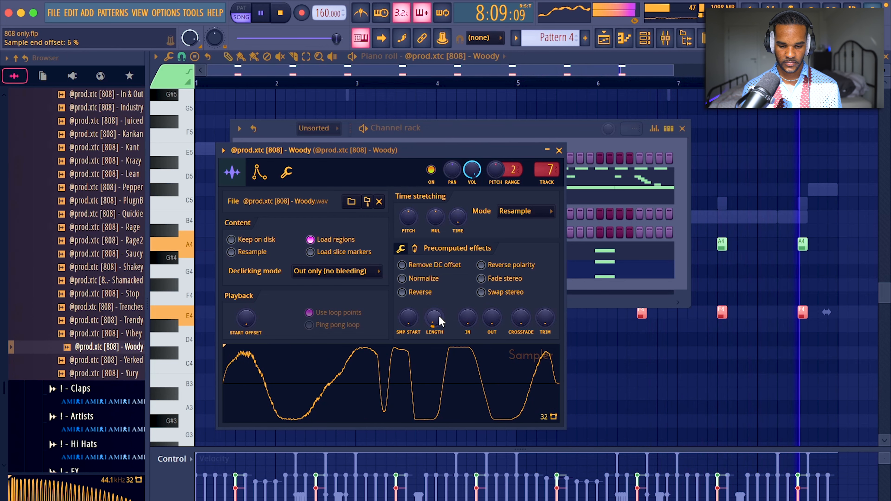
{"action": "left_click_drag", "start_coordinate": [438, 317], "coordinate": [438, 319]}
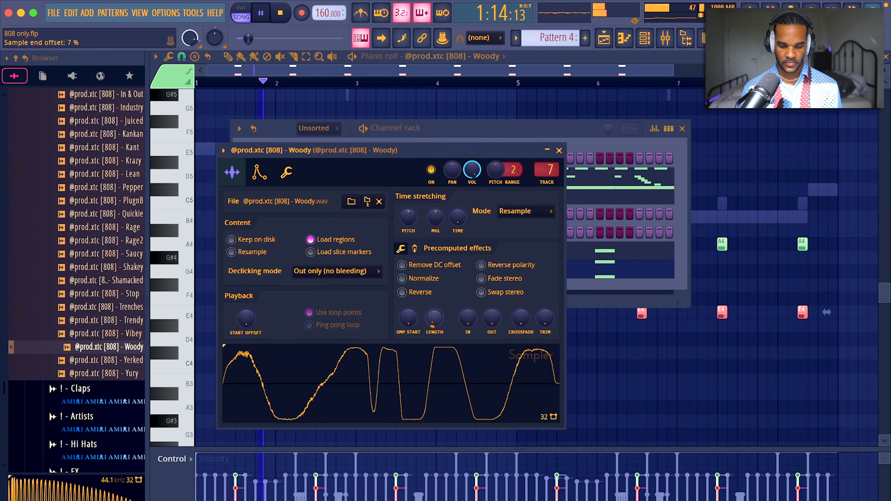